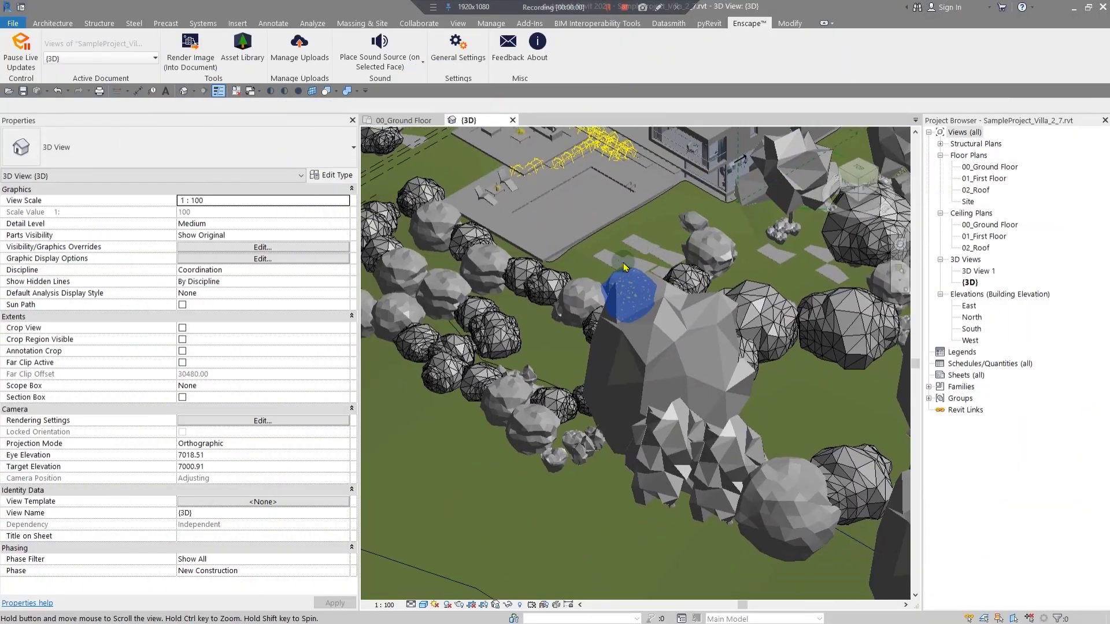
Step: Open the material assigned to the site topography and examine its graphics and appearance settings, leaving them unchanged
{"action": "scroll", "coordinate": [624, 267], "scroll_direction": "down", "scroll_amount": 3}
{"action": "middle_click_drag", "start_coordinate": [673, 441], "coordinate": [626, 394]}
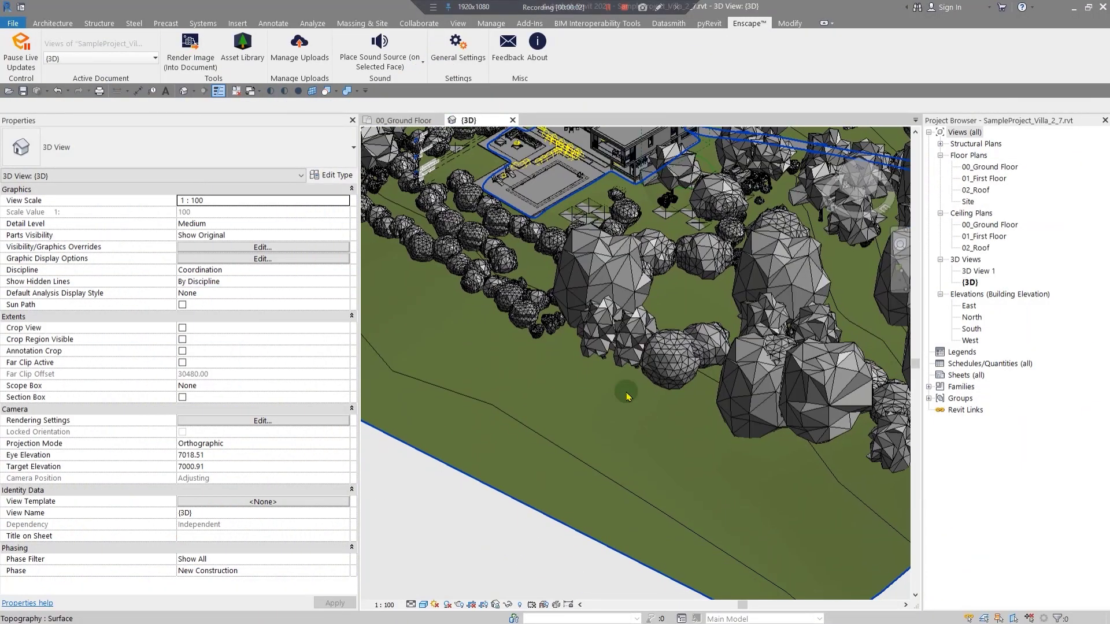
{"action": "scroll", "coordinate": [555, 380], "scroll_direction": "down", "scroll_amount": 6}
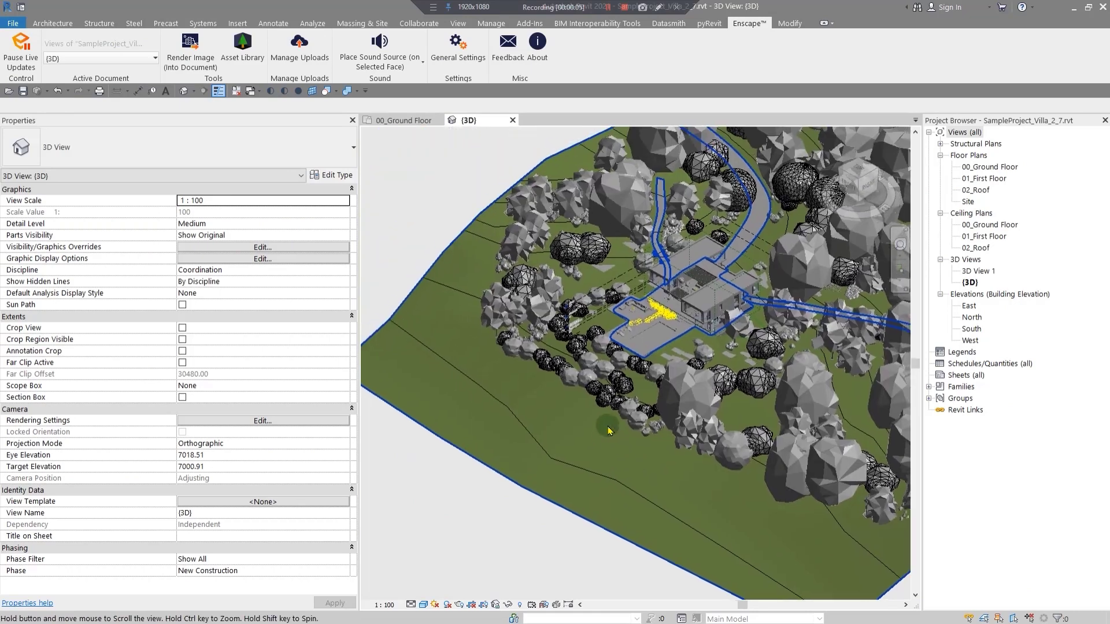
{"action": "scroll", "coordinate": [673, 491], "scroll_direction": "up", "scroll_amount": 3}
{"action": "middle_click_drag", "start_coordinate": [691, 488], "coordinate": [584, 427]}
{"action": "scroll", "coordinate": [599, 446], "scroll_direction": "down", "scroll_amount": 2}
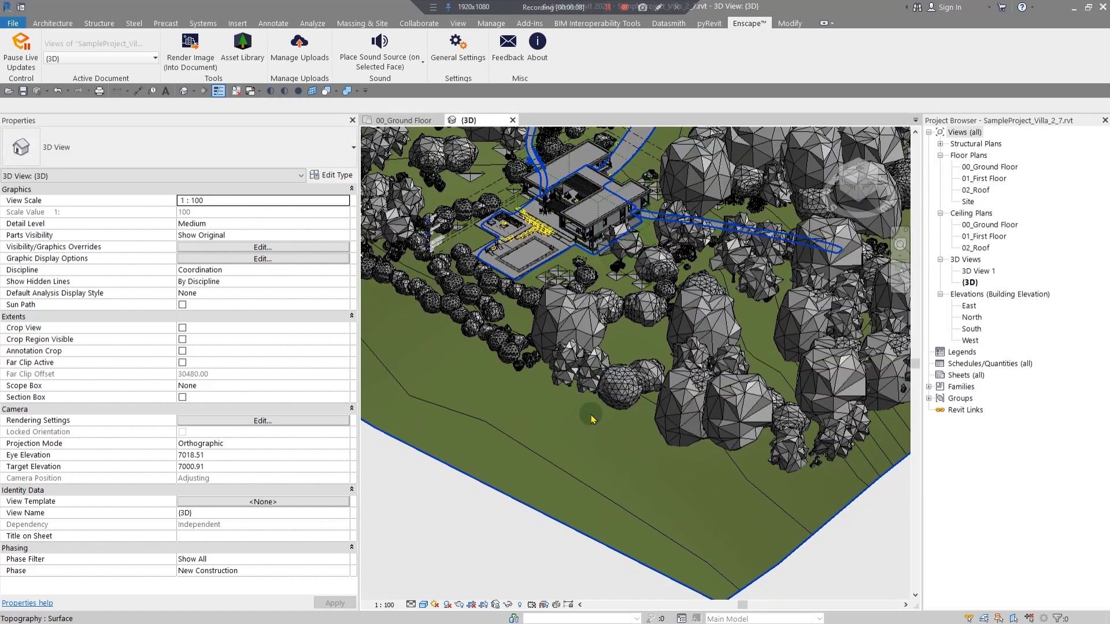
{"action": "scroll", "coordinate": [593, 415], "scroll_direction": "up", "scroll_amount": 2}
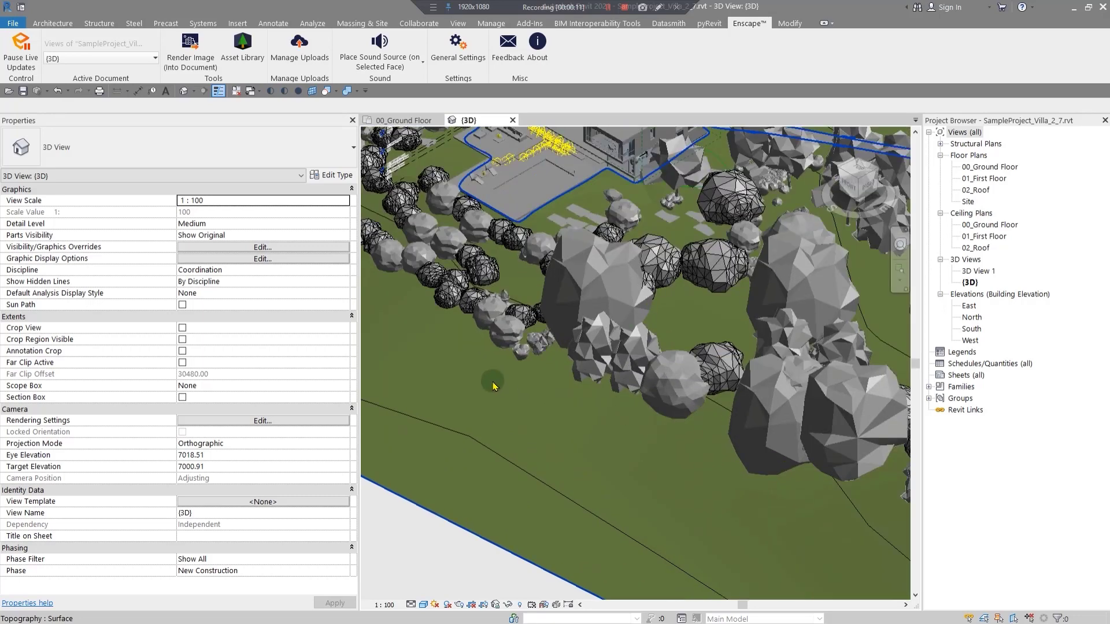
{"action": "left_click", "coordinate": [590, 412]}
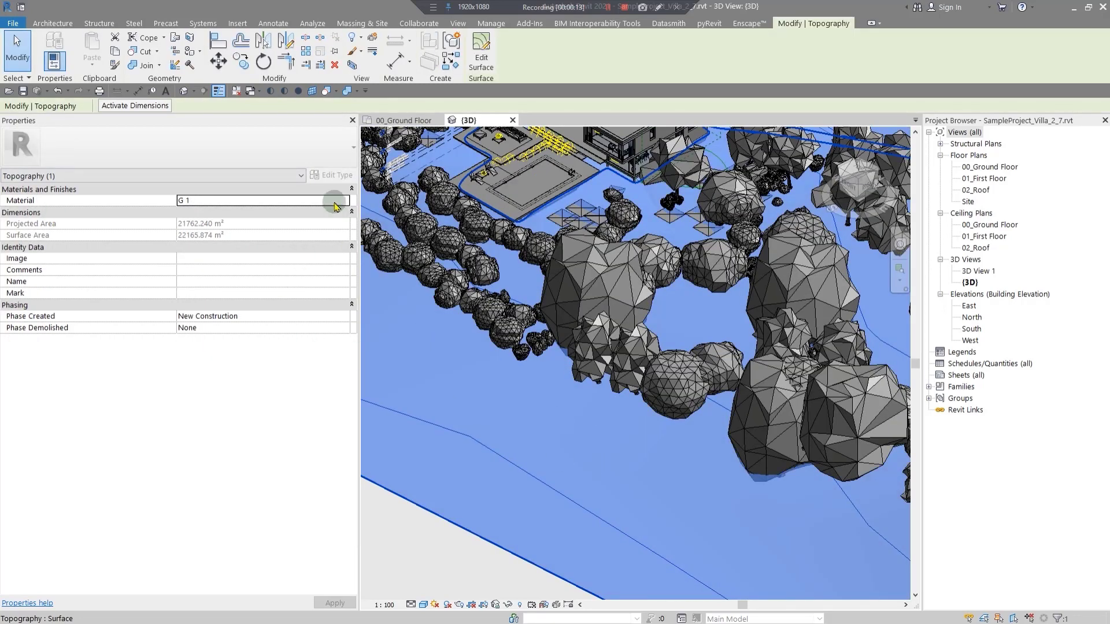
{"action": "middle_click_drag", "start_coordinate": [647, 391], "coordinate": [342, 224], "text": "shift"}
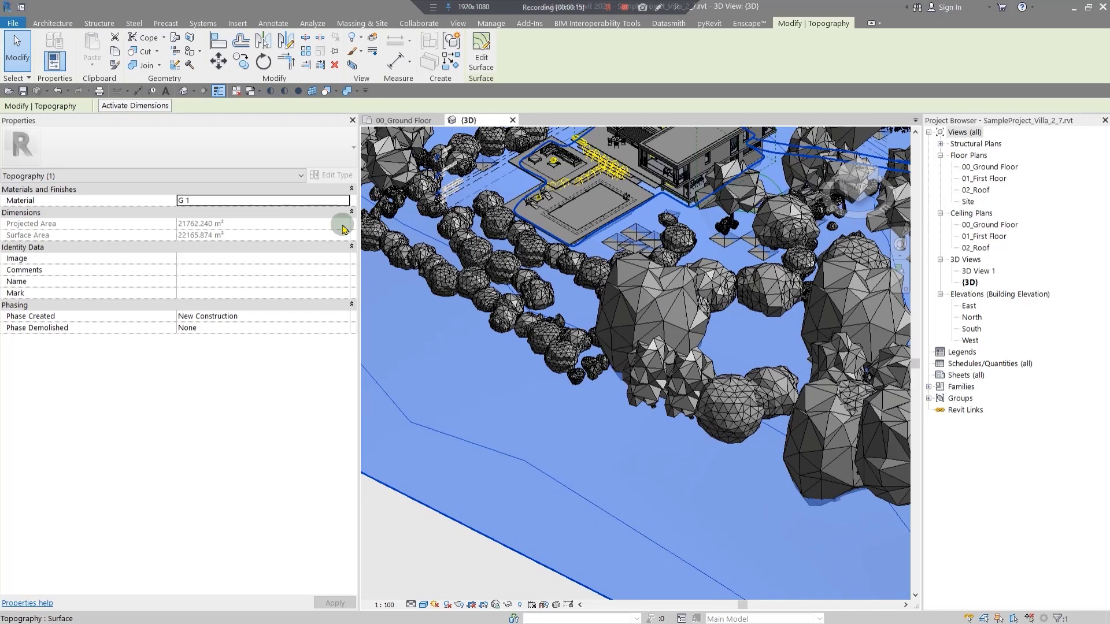
{"action": "left_click", "coordinate": [347, 201]}
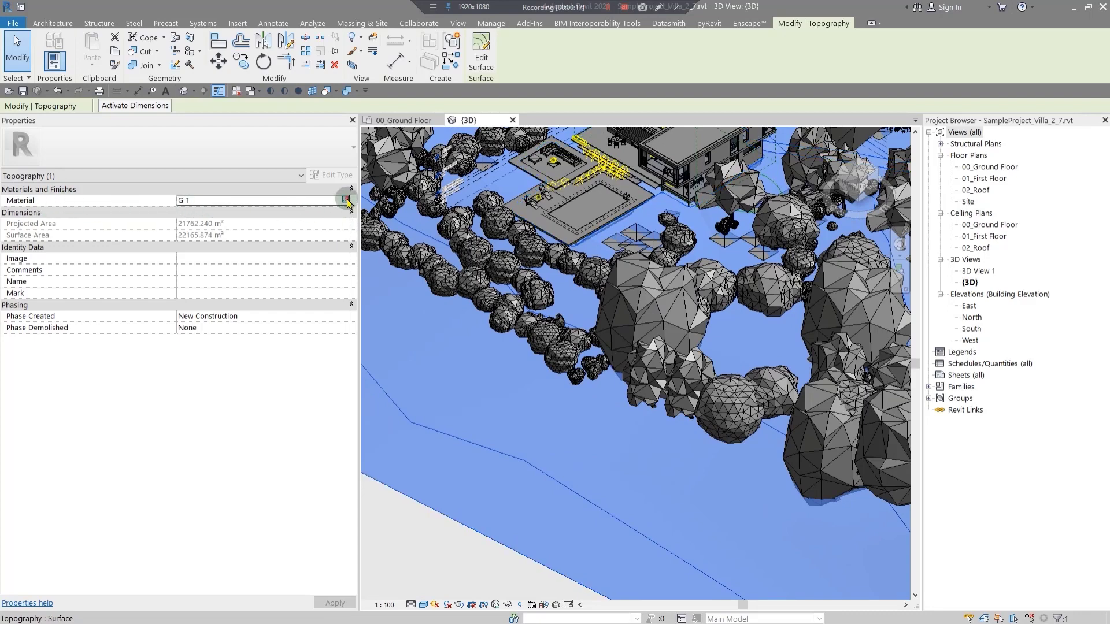
{"action": "left_click", "coordinate": [346, 200]}
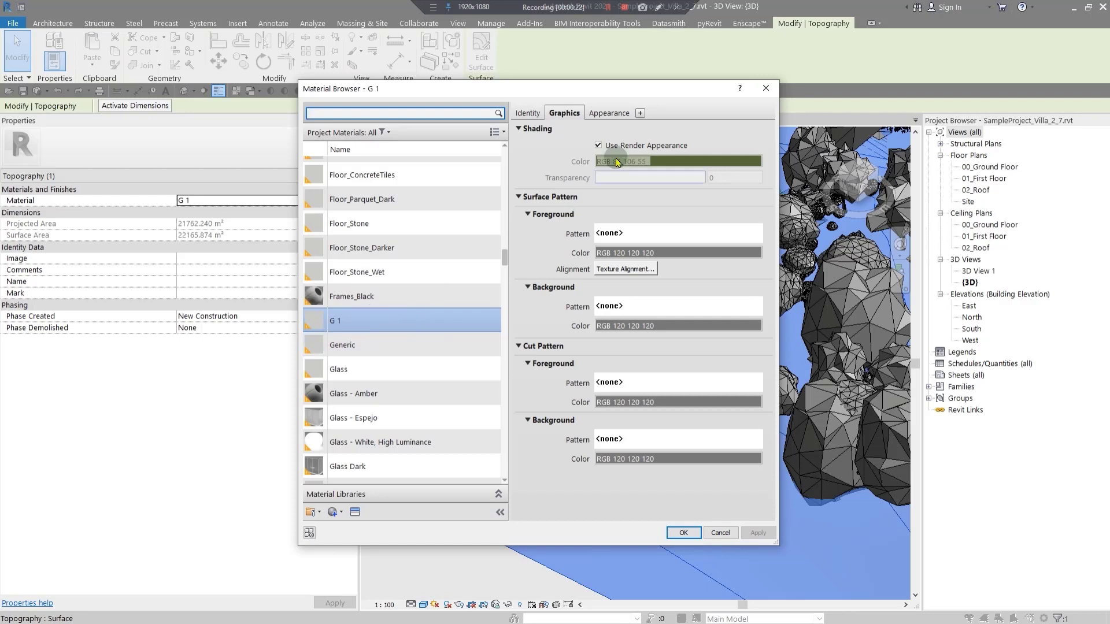
{"action": "left_click", "coordinate": [606, 114]}
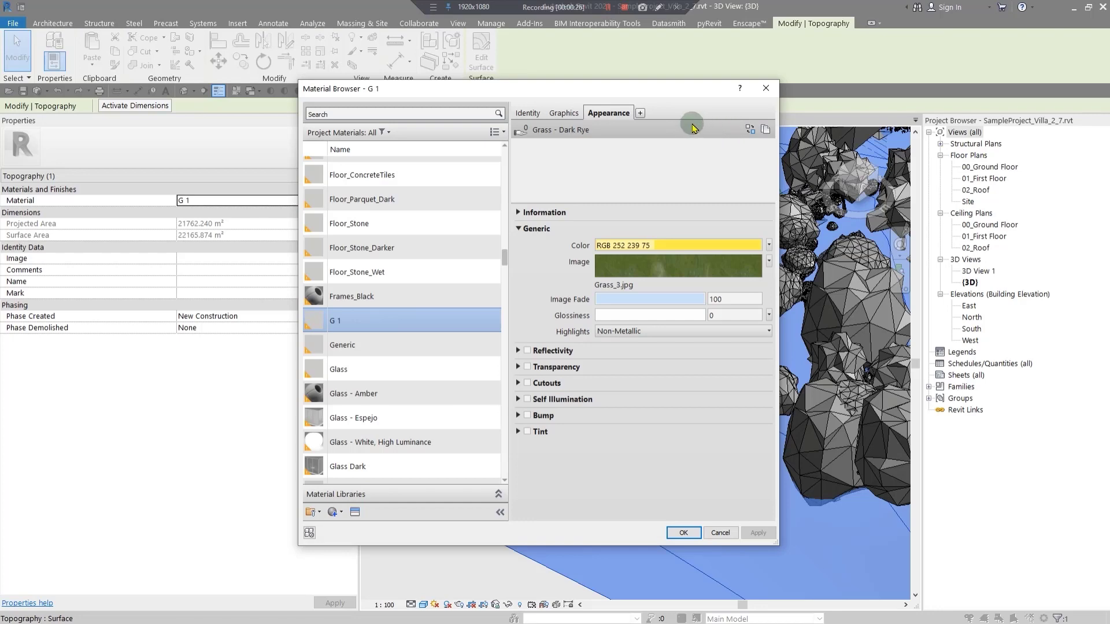
{"action": "left_click", "coordinate": [766, 88]}
Step: Switch to the Enscape window, inspect how the lawn beside the villa renders, and return to Revit
{"action": "key", "text": "alt+Tab"}
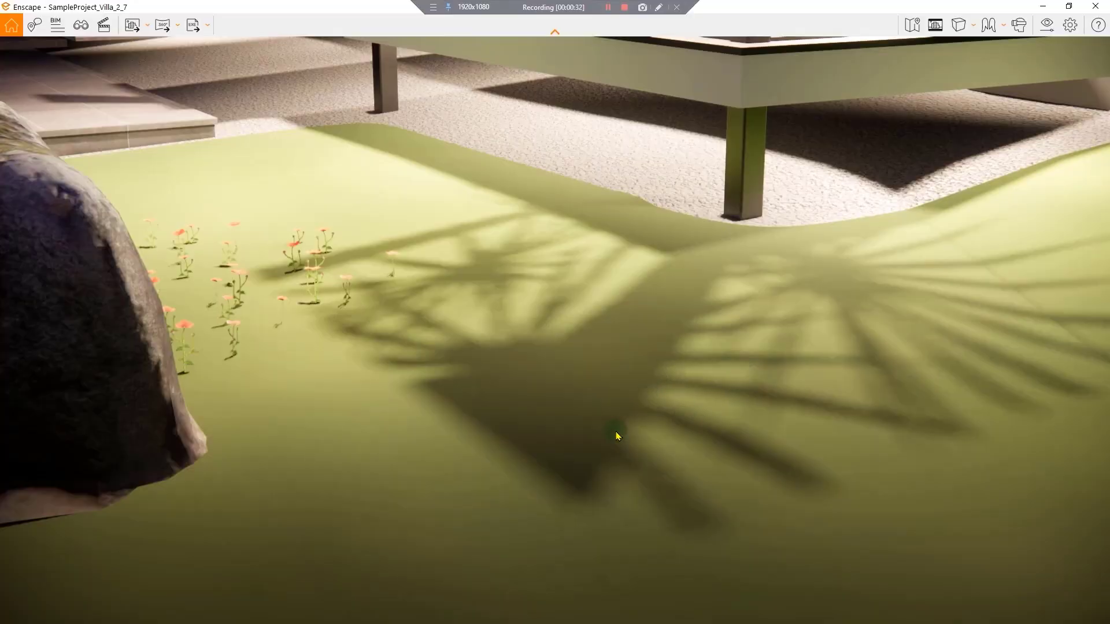
{"action": "left_click_drag", "start_coordinate": [618, 436], "coordinate": [957, 225]}
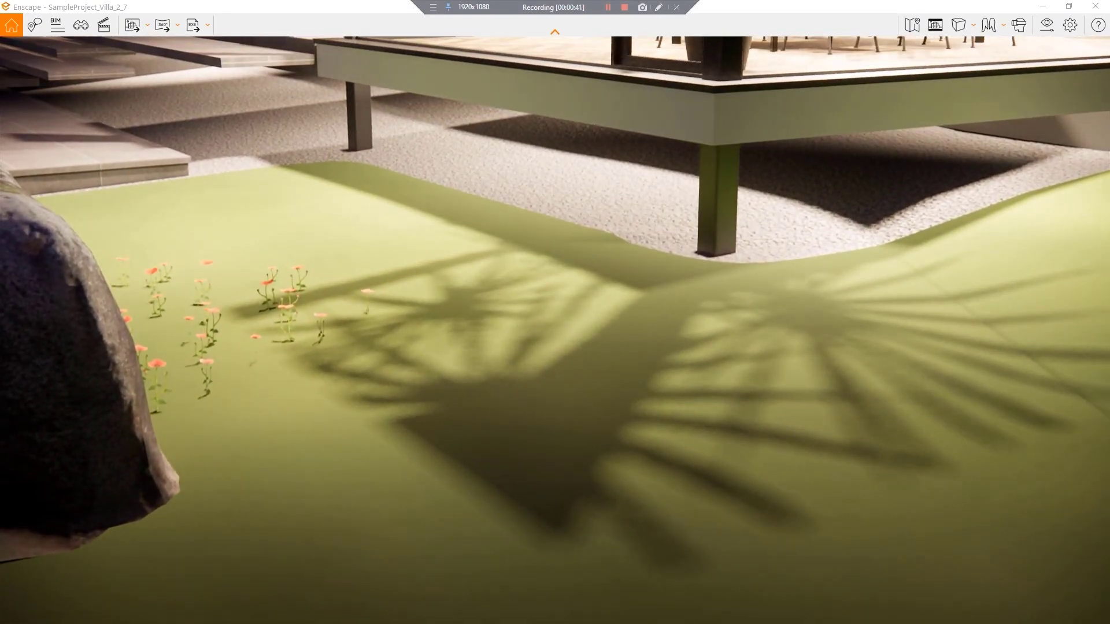
{"action": "left_click_drag", "start_coordinate": [625, 454], "coordinate": [601, 449]}
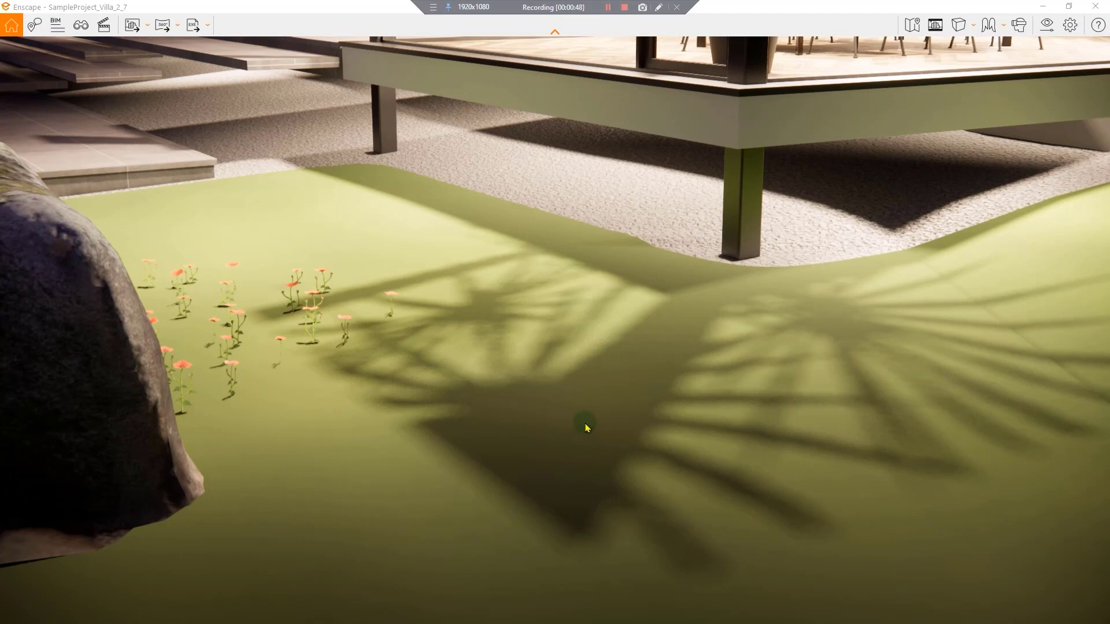
{"action": "left_click", "coordinate": [1039, 5]}
Step: Rename the topography's material to G 1-Grass in the Material Browser and accept the change
{"action": "scroll", "coordinate": [628, 356], "scroll_direction": "down", "scroll_amount": 2}
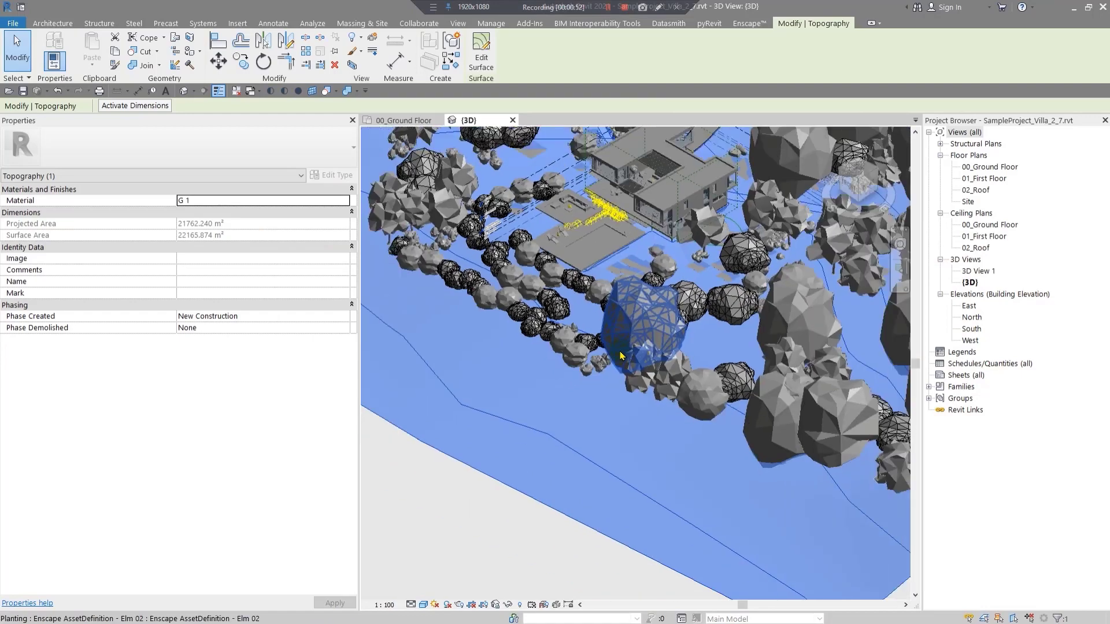
{"action": "middle_click_drag", "start_coordinate": [682, 457], "coordinate": [609, 446]}
{"action": "scroll", "coordinate": [541, 329], "scroll_direction": "up", "scroll_amount": 1}
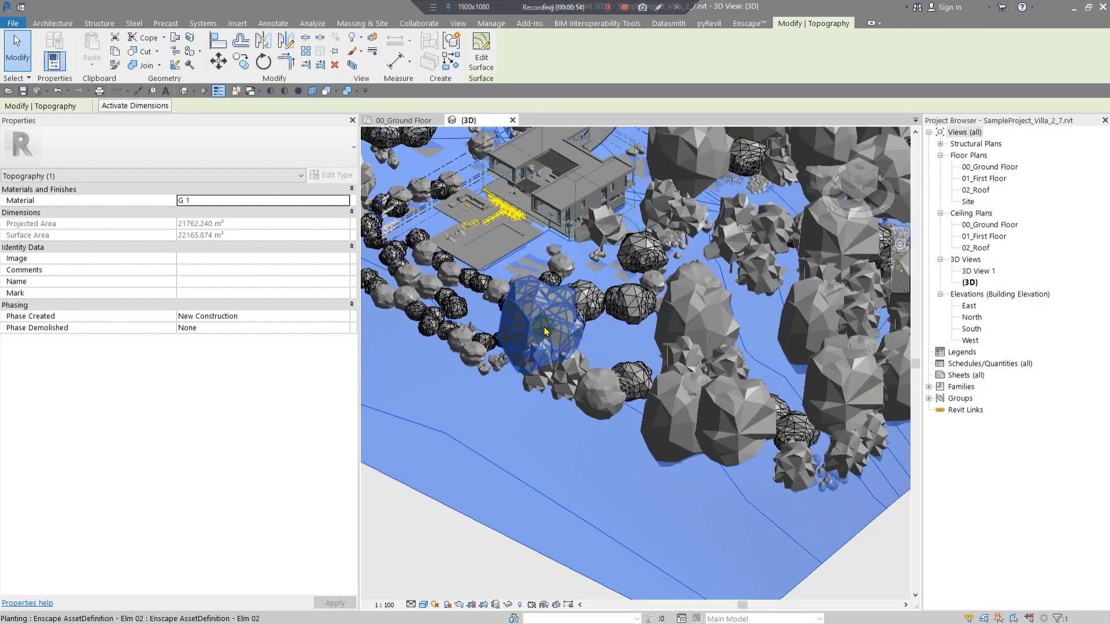
{"action": "middle_click_drag", "start_coordinate": [564, 235], "coordinate": [682, 234]}
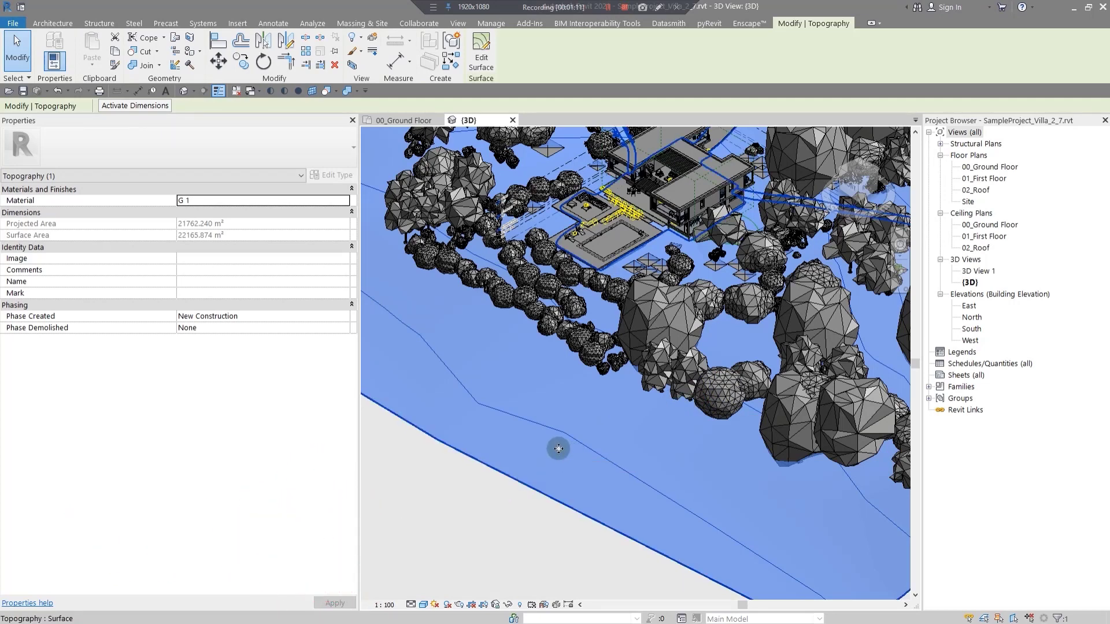
{"action": "middle_click_drag", "start_coordinate": [665, 451], "coordinate": [549, 446]}
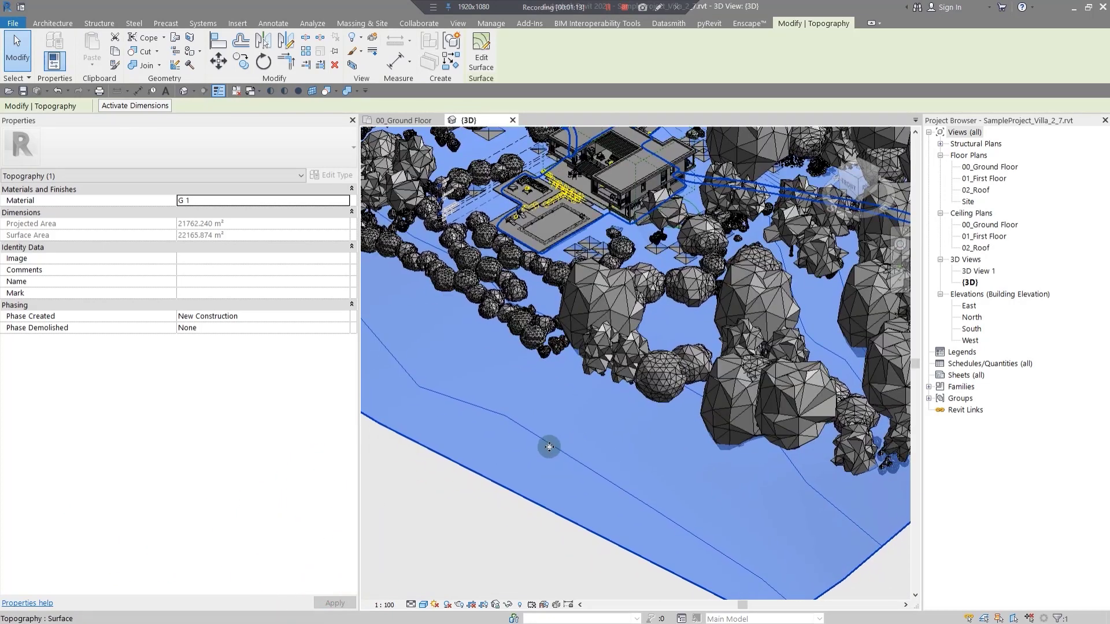
{"action": "left_click", "coordinate": [344, 201]}
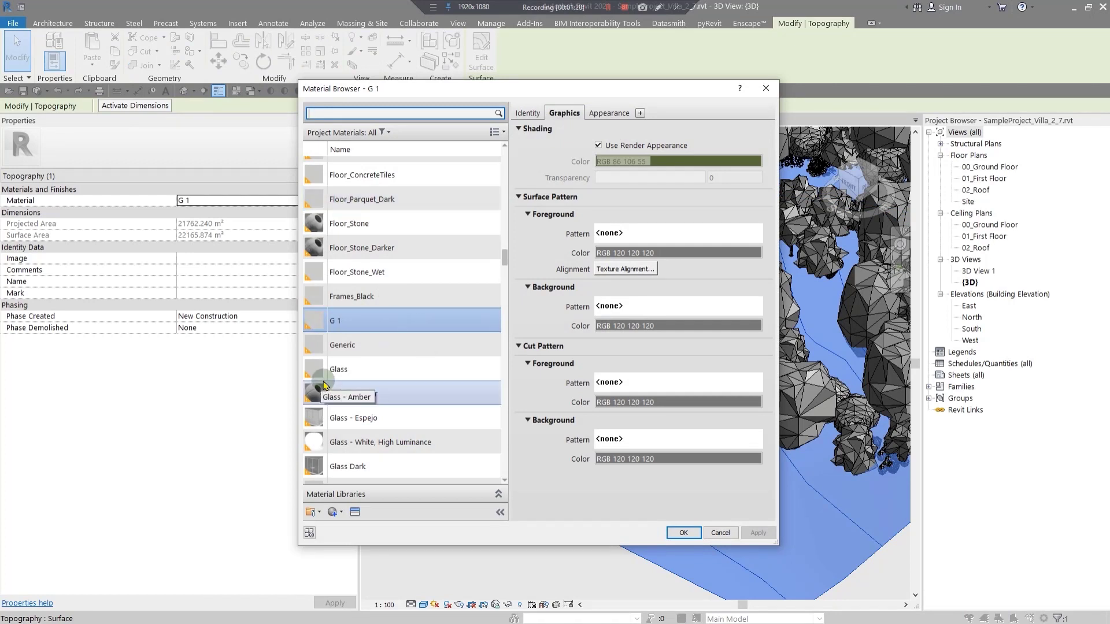
{"action": "right_click", "coordinate": [355, 322]}
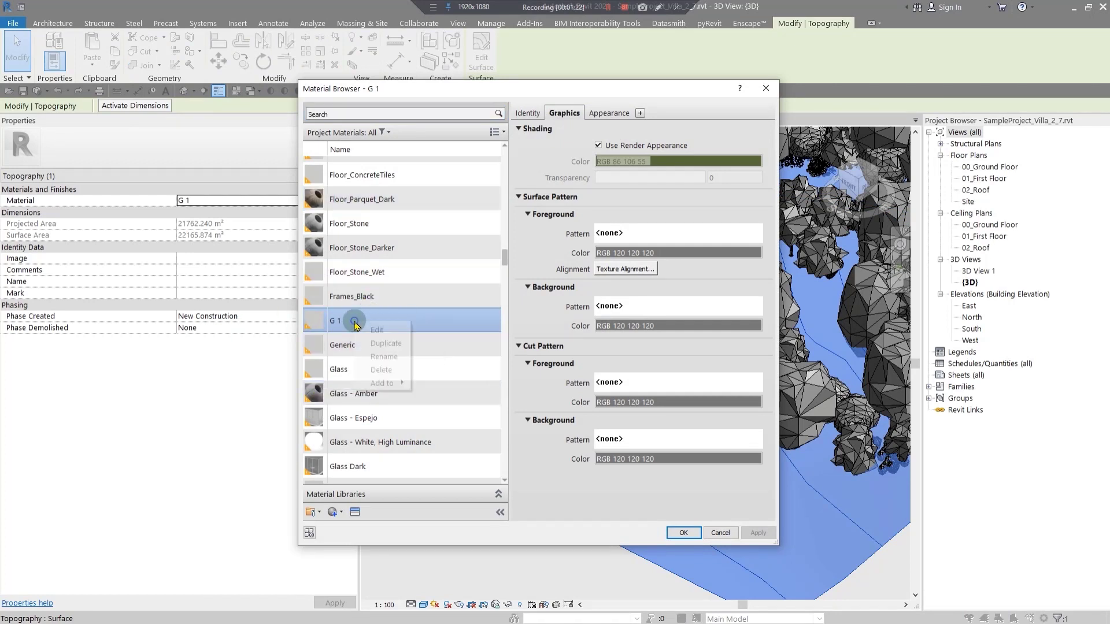
{"action": "left_click", "coordinate": [383, 357]}
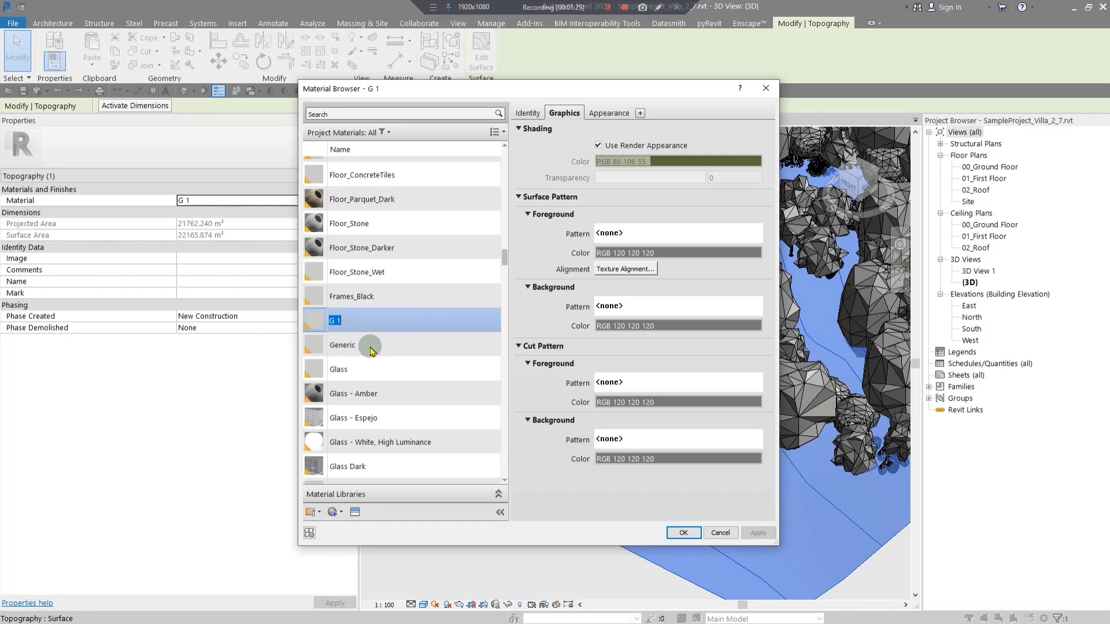
{"action": "key", "text": "Right"}
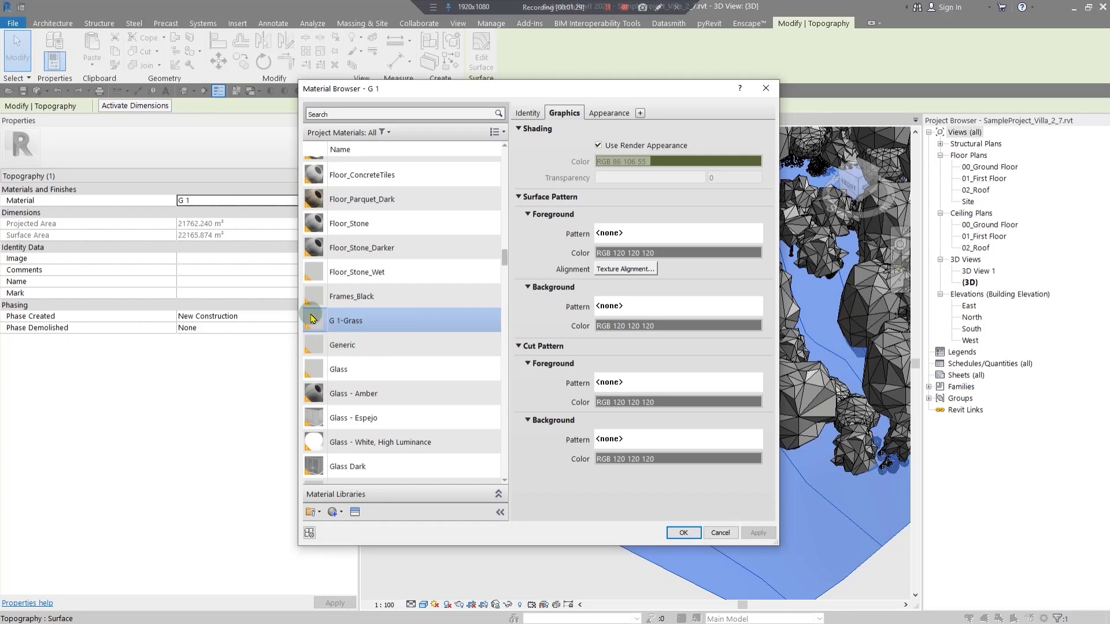
{"action": "left_click", "coordinate": [619, 498]}
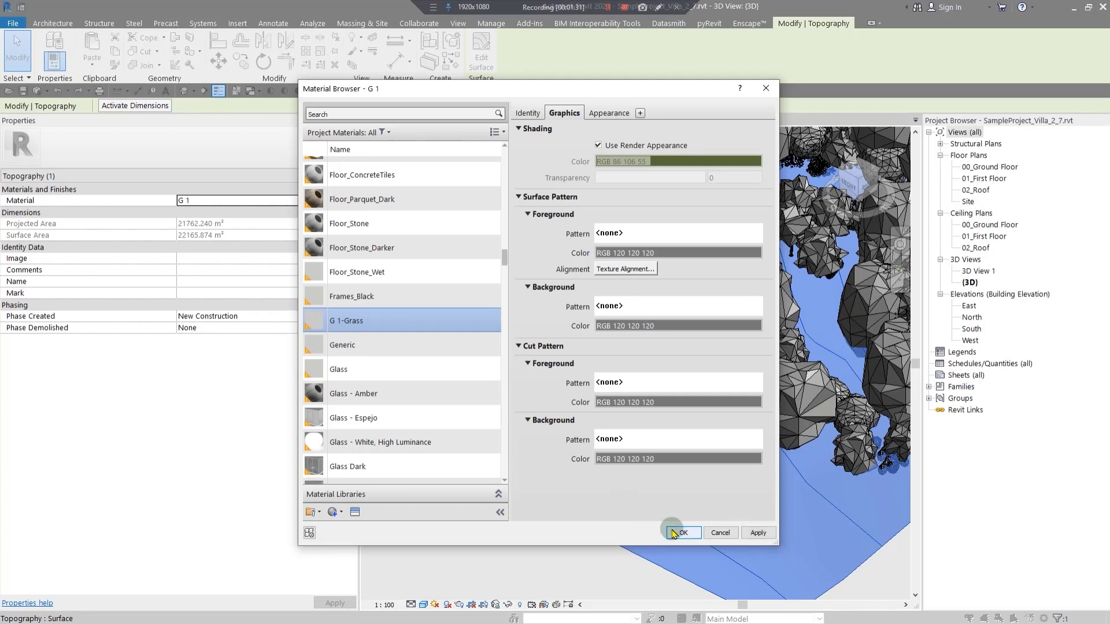
{"action": "left_click", "coordinate": [674, 535]}
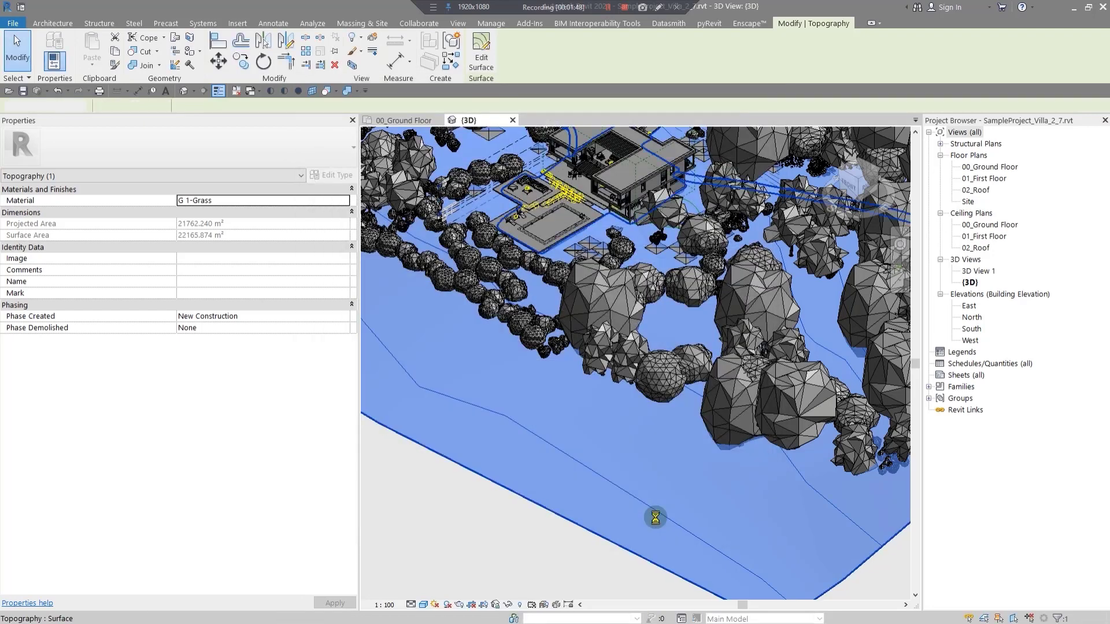
Step: Switch to the Enscape window, inspect the rendered grass blades up close near the villa, and return to Revit
{"action": "key", "text": "alt+Tab"}
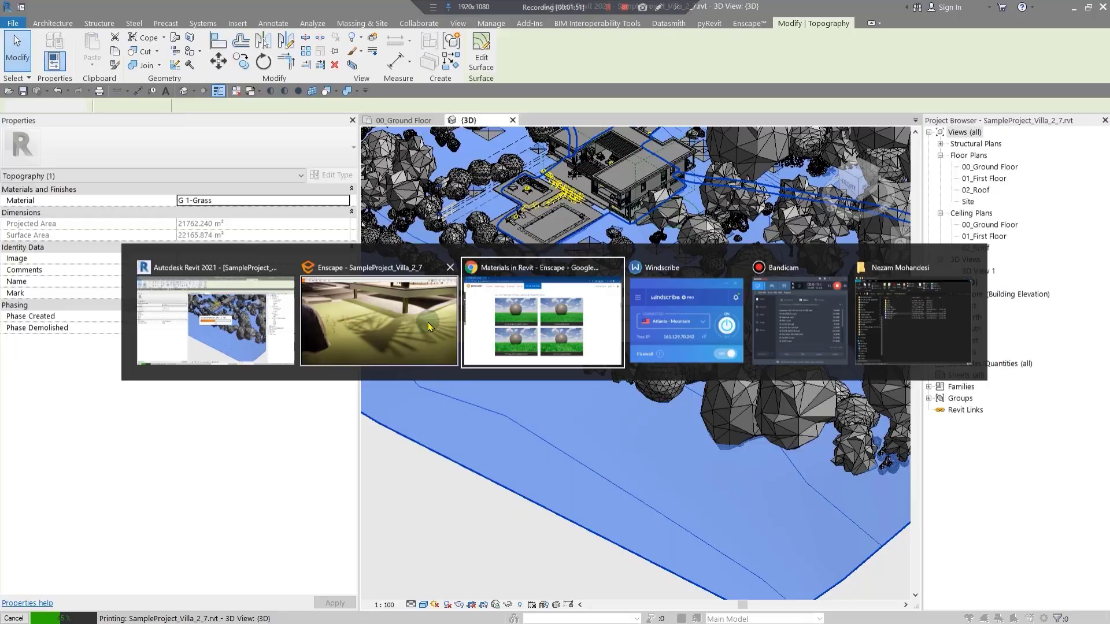
{"action": "left_click", "coordinate": [430, 327]}
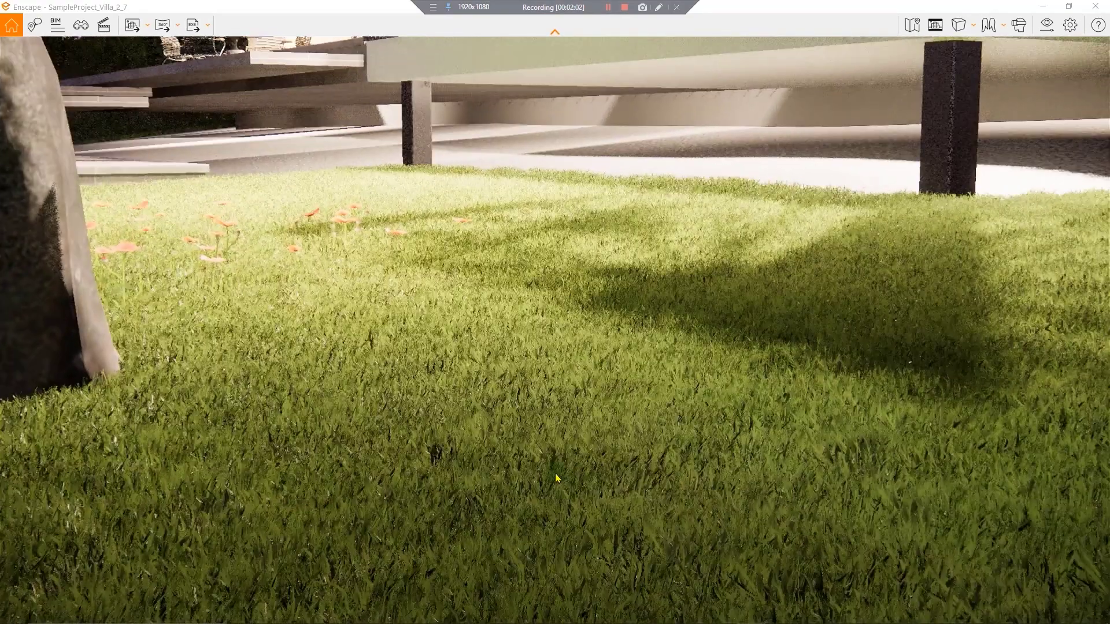
{"action": "right_click_drag", "start_coordinate": [556, 479], "coordinate": [529, 516]}
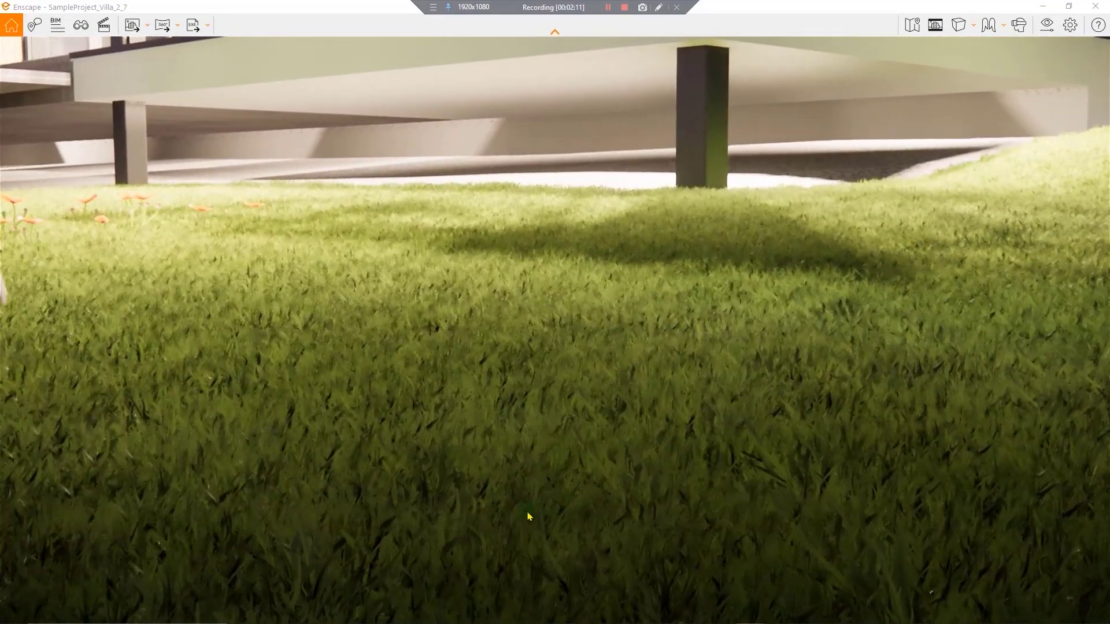
{"action": "key", "text": "s"}
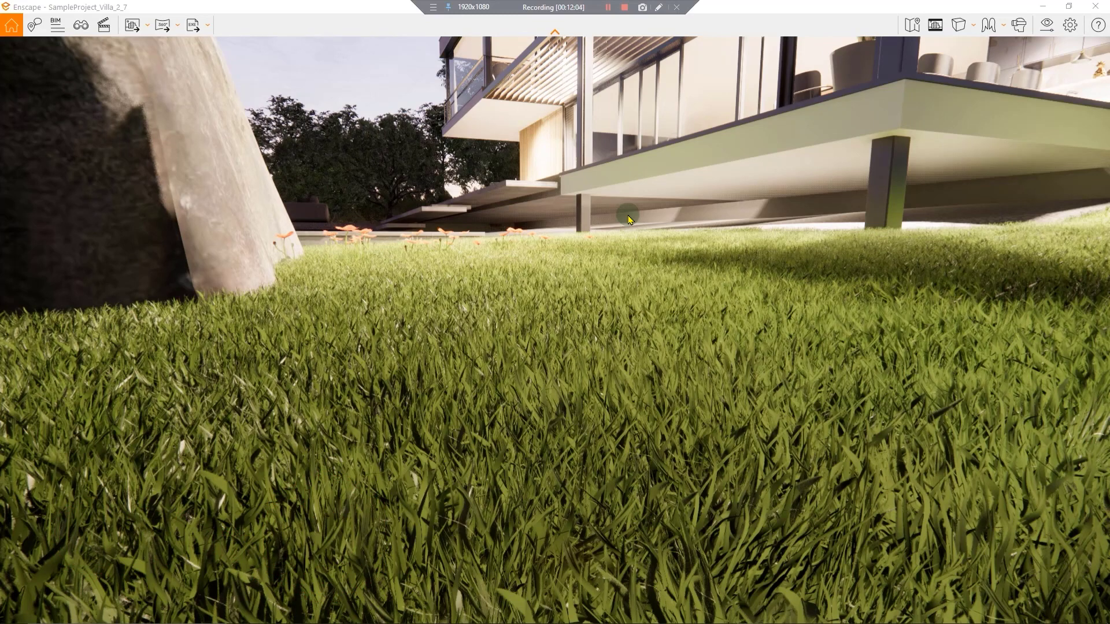
{"action": "left_click", "coordinate": [1048, 5]}
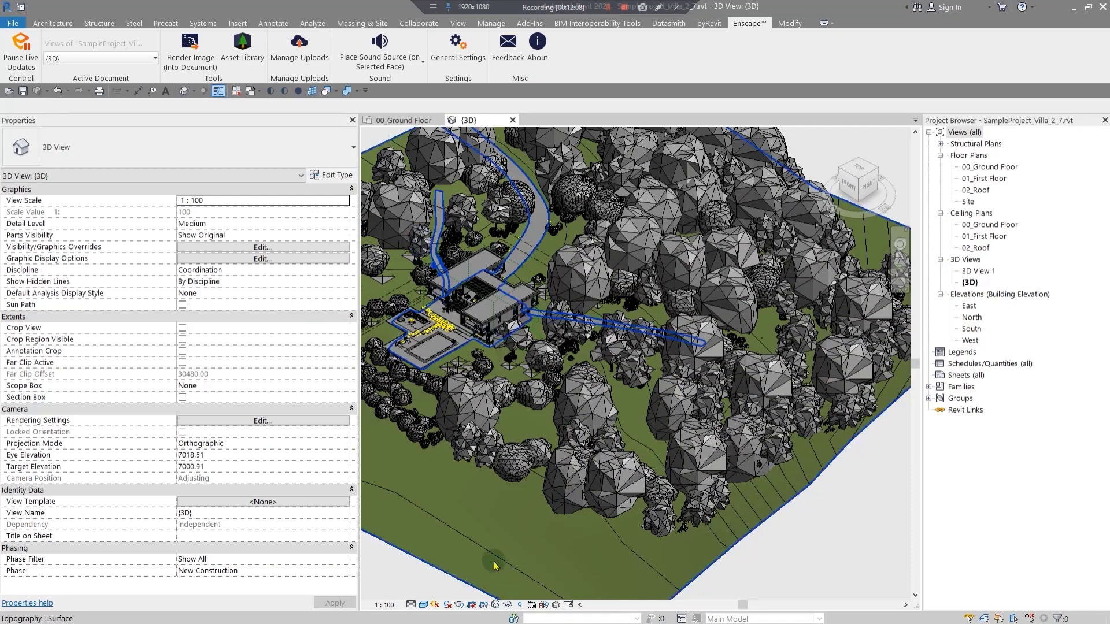
Step: Rename the topography's Grass material to Short Grass, accept it, and check the rendered lawn in Enscape before returning to Revit
{"action": "left_click", "coordinate": [477, 548]}
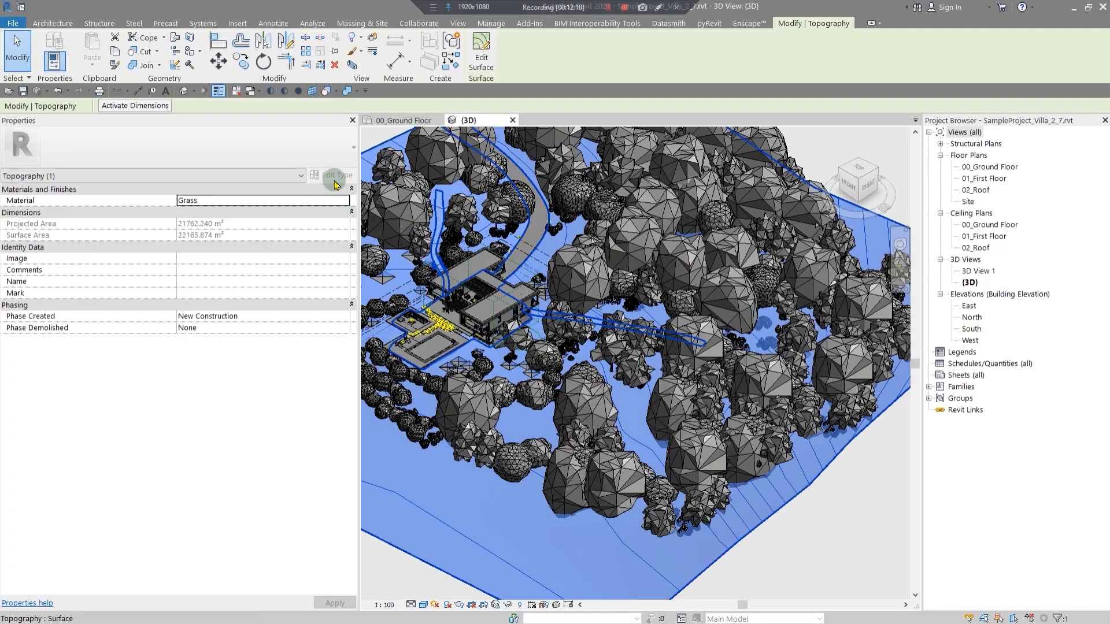
{"action": "left_click", "coordinate": [345, 202]}
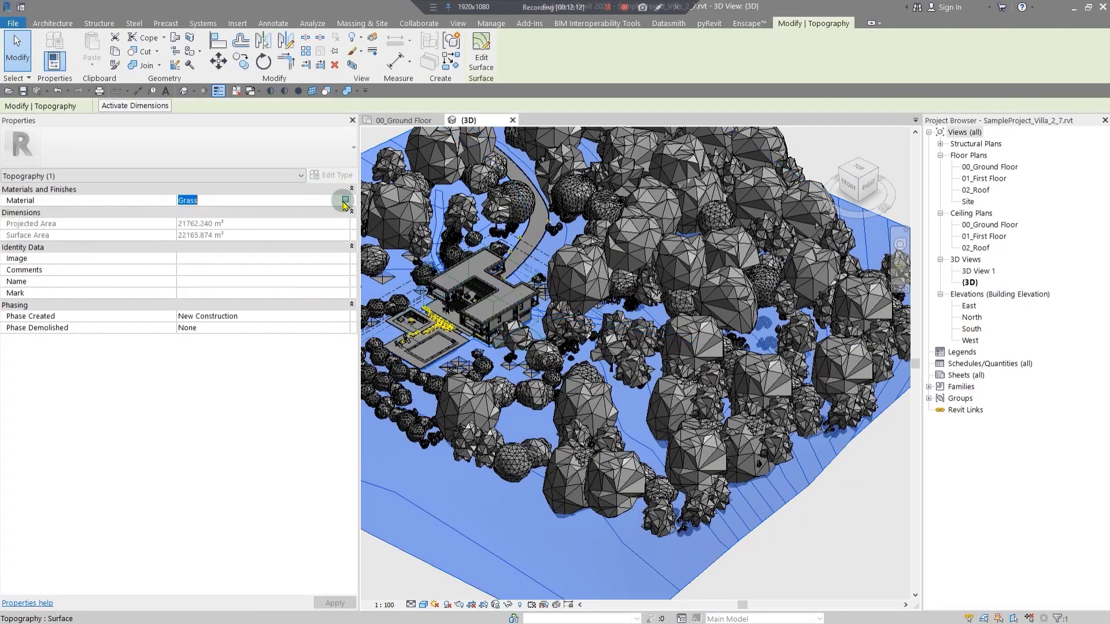
{"action": "left_click", "coordinate": [345, 201]}
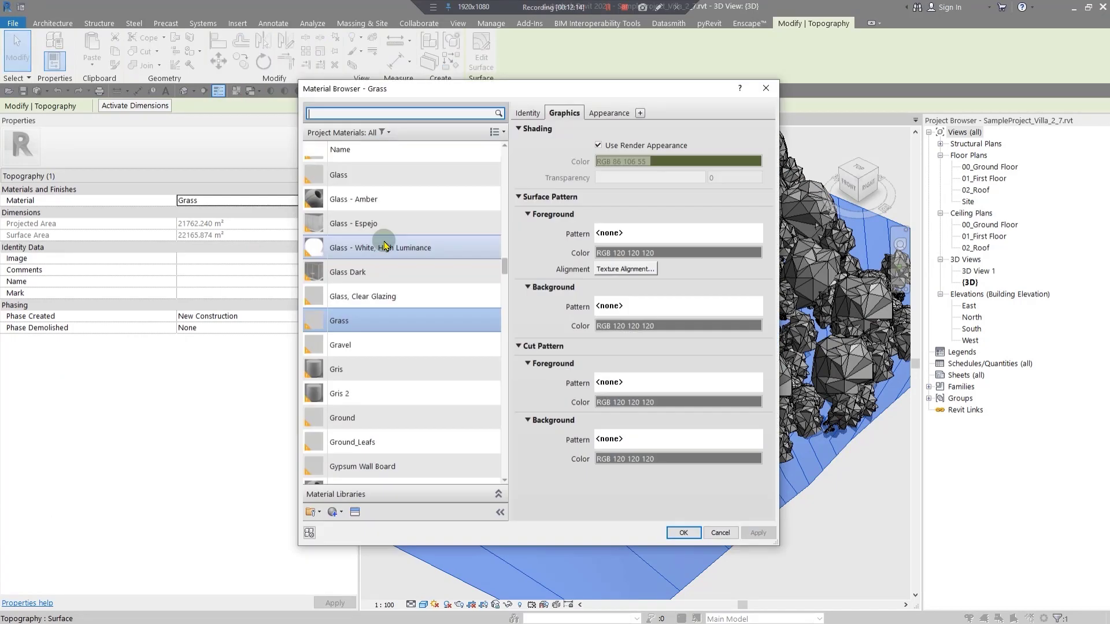
{"action": "left_click", "coordinate": [399, 323]}
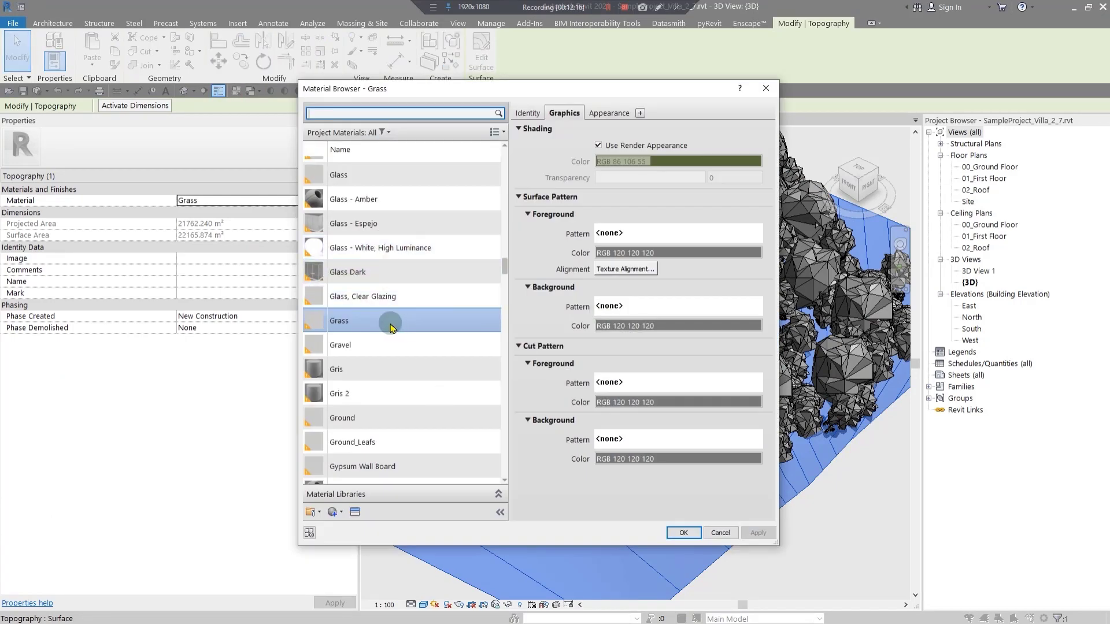
{"action": "right_click", "coordinate": [390, 327]}
{"action": "left_click", "coordinate": [425, 354]}
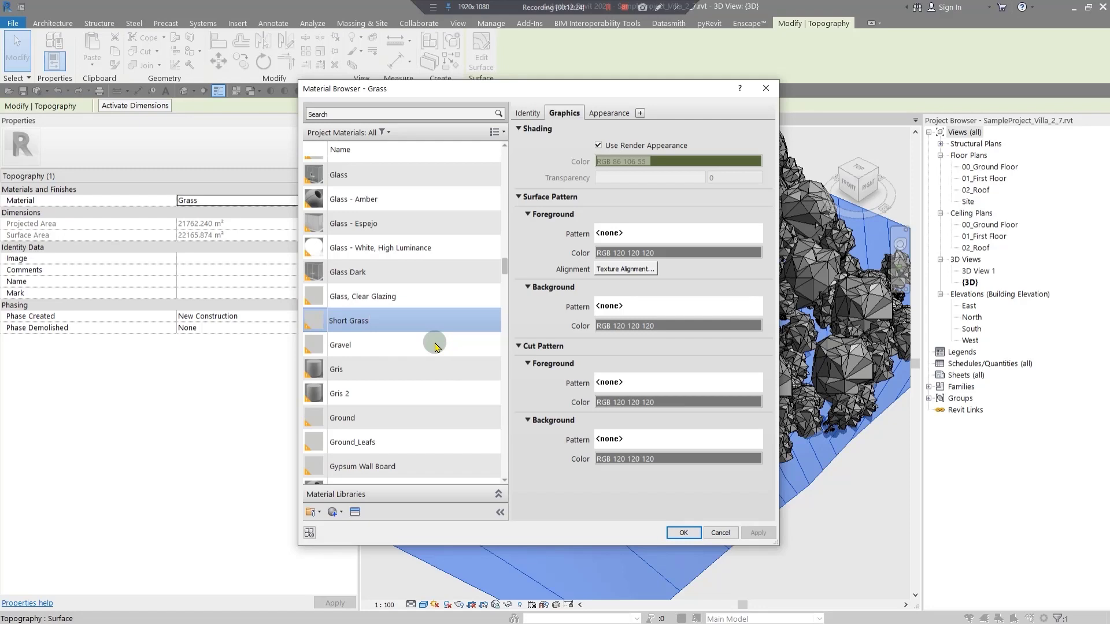
{"action": "left_click", "coordinate": [682, 534]}
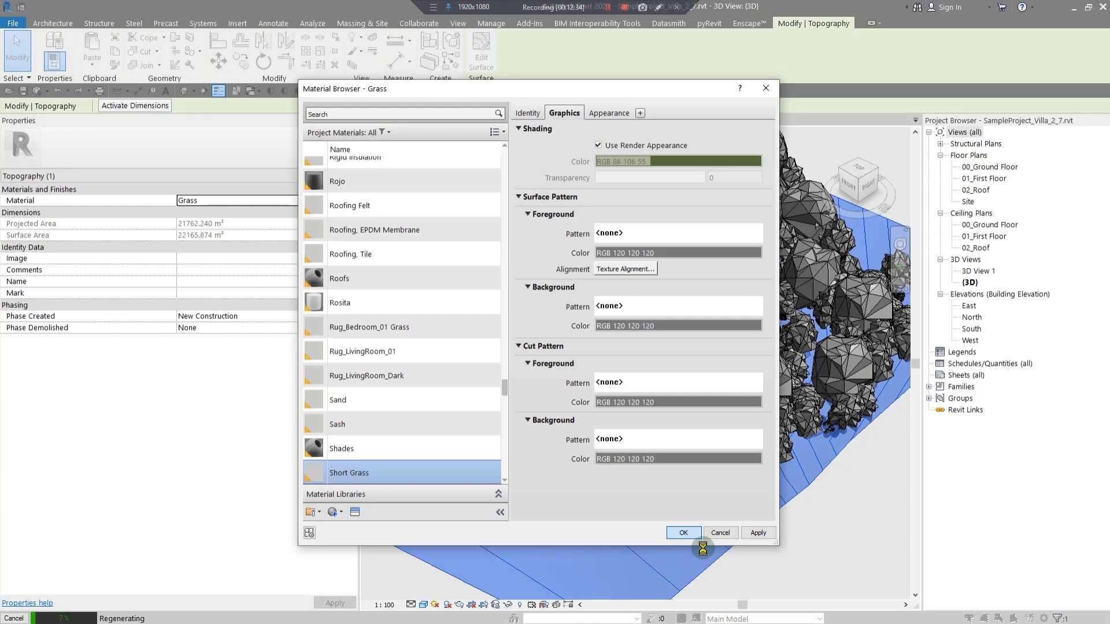
{"action": "key", "text": "alt+Tab"}
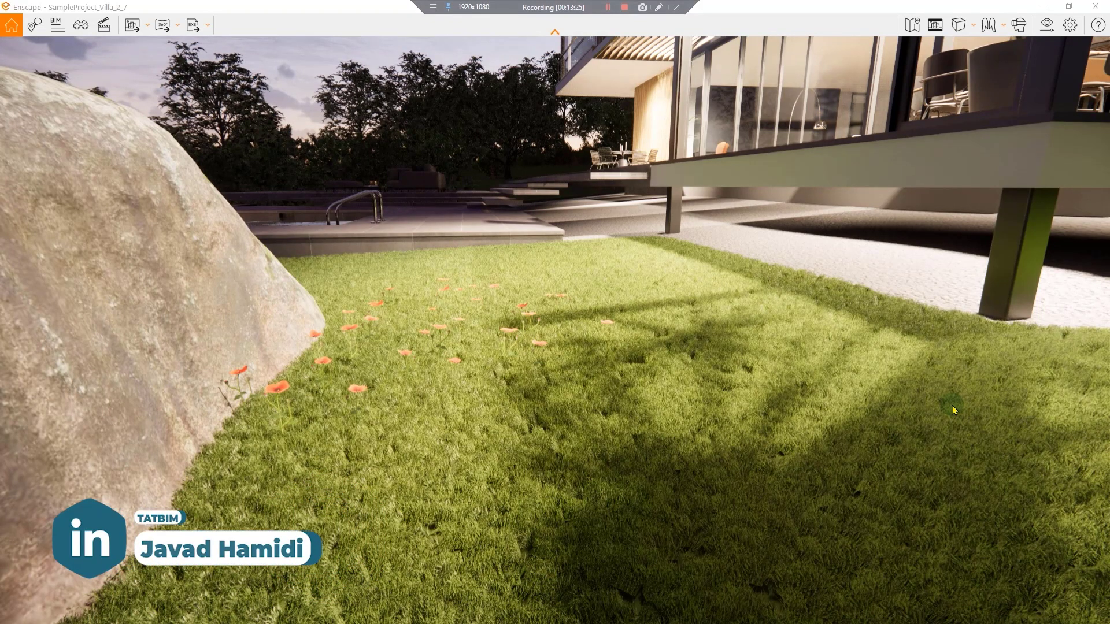
{"action": "left_click", "coordinate": [1040, 6]}
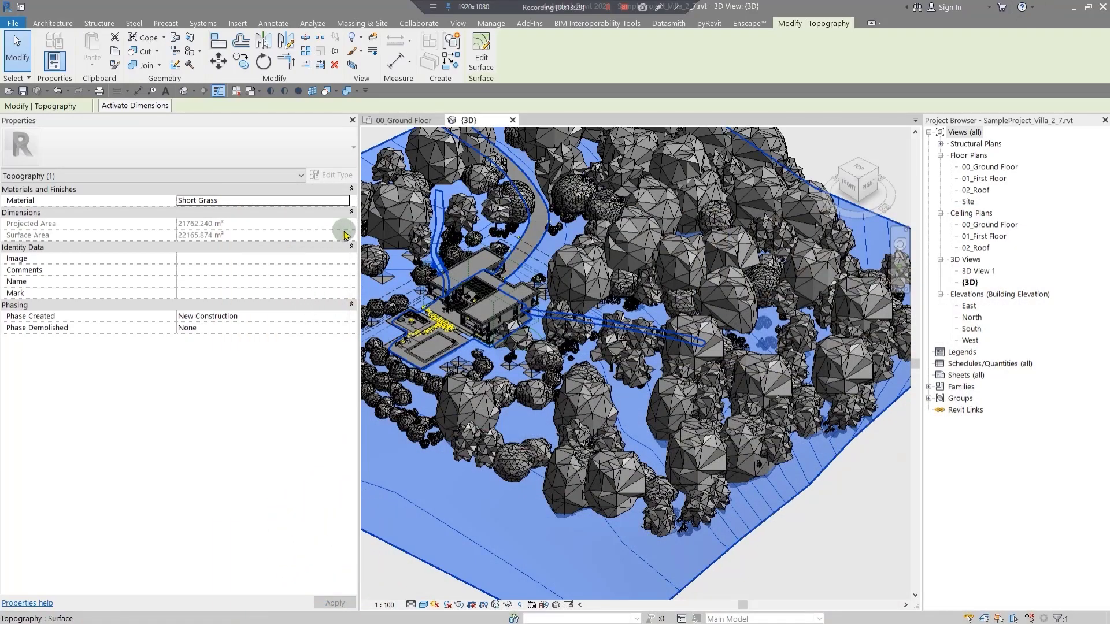
Step: Rename the topography's Short Grass material to Tall Grass in the Material Browser and accept the change
{"action": "left_click", "coordinate": [340, 202]}
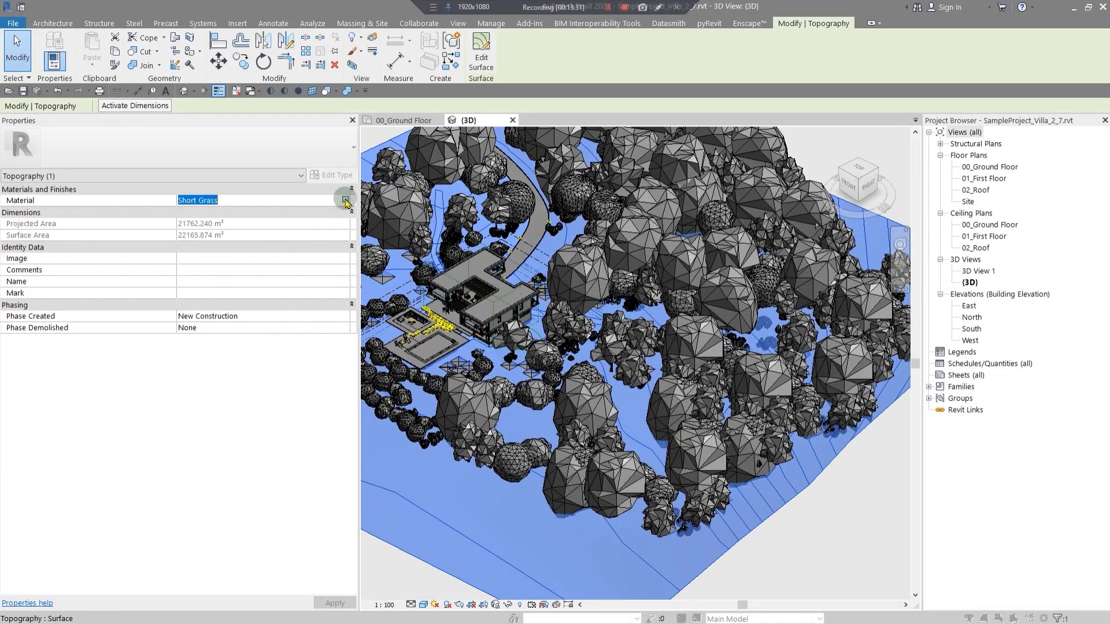
{"action": "left_click", "coordinate": [341, 202]}
{"action": "right_click", "coordinate": [348, 321]}
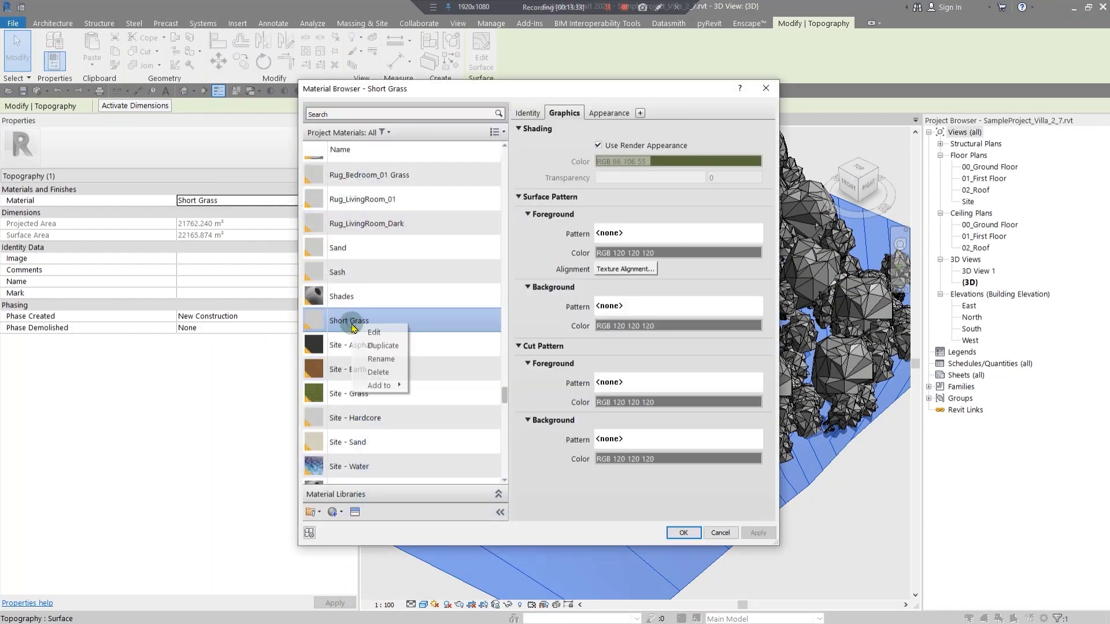
{"action": "left_click", "coordinate": [379, 357]}
{"action": "left_click_drag", "start_coordinate": [348, 322], "coordinate": [290, 319]}
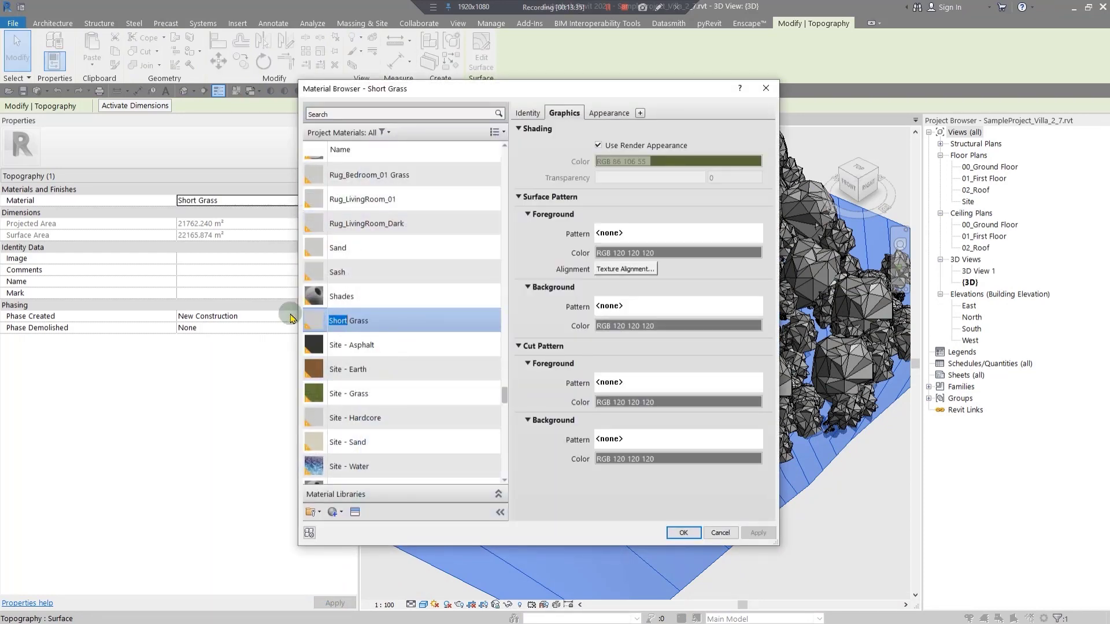
{"action": "type", "text": "Tall"}
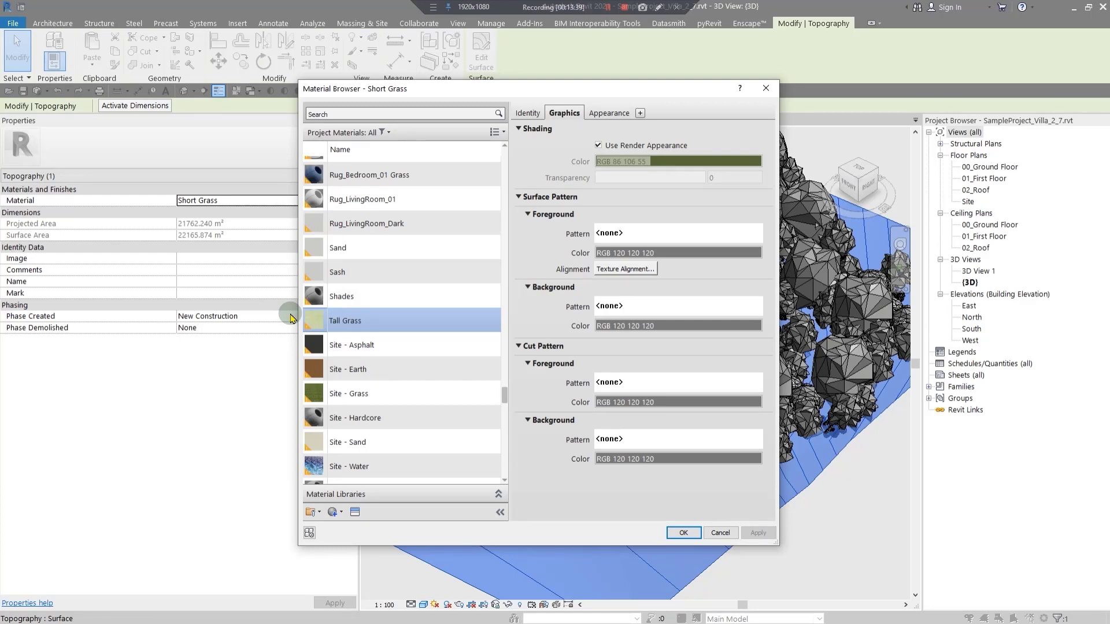
{"action": "left_click", "coordinate": [671, 535]}
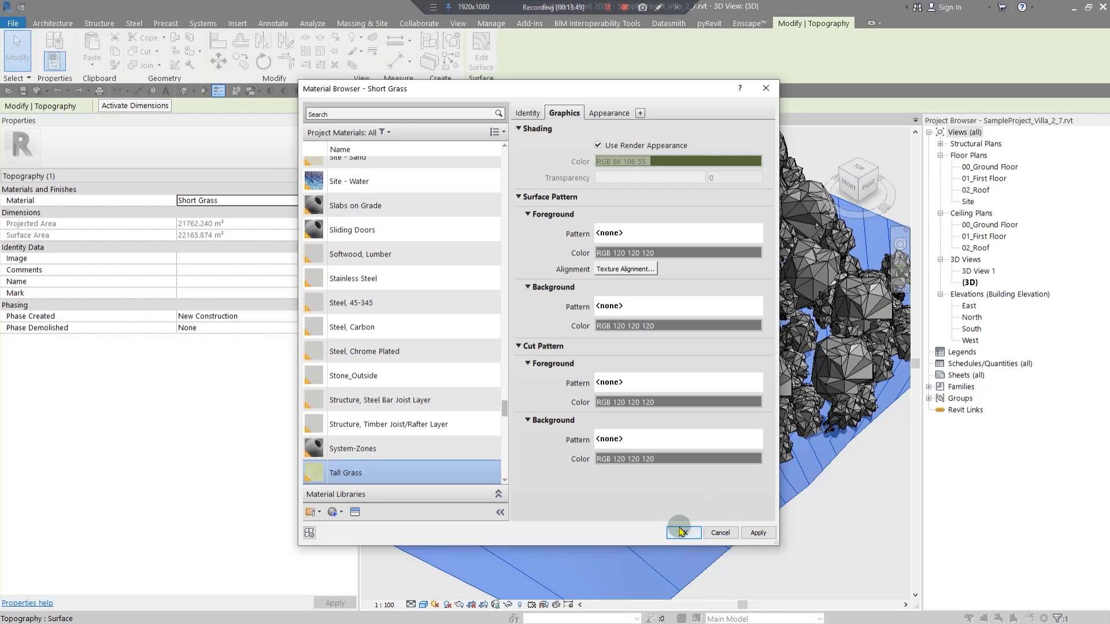
{"action": "left_click", "coordinate": [683, 534]}
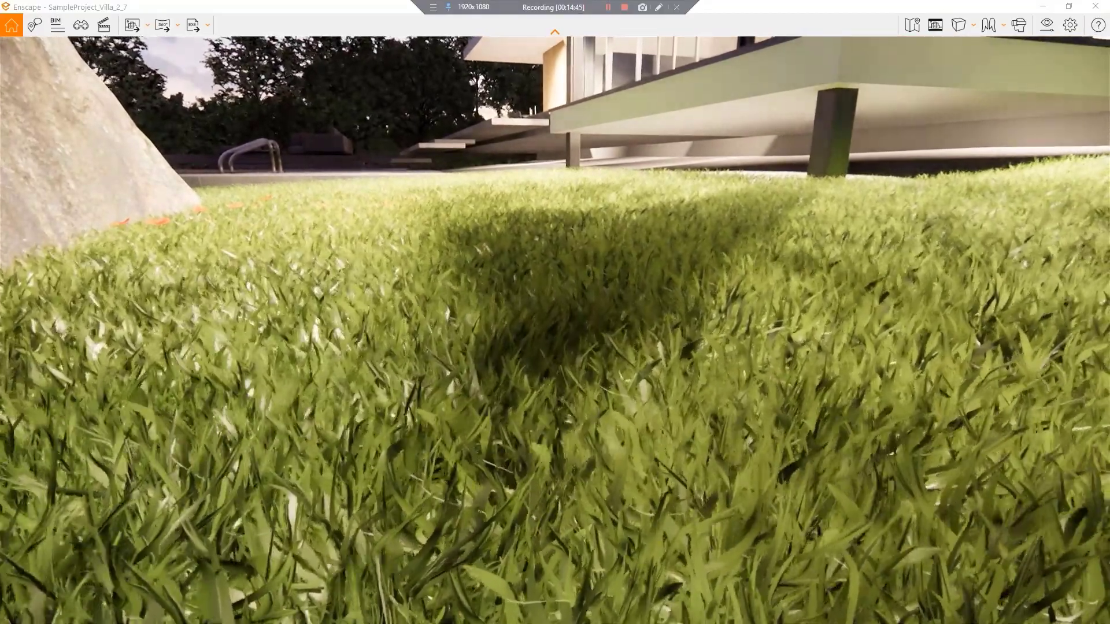
Step: Inspect the tall grass blades on the lawn near the villa in Enscape, and return to Revit
{"action": "key", "text": "d"}
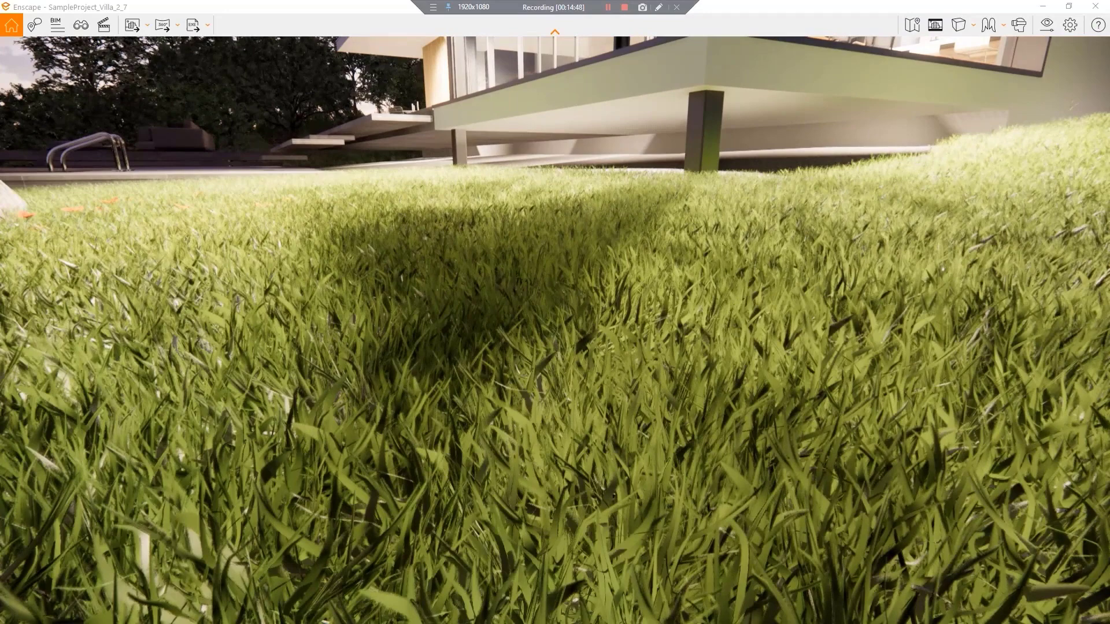
{"action": "left_click_drag", "start_coordinate": [741, 391], "coordinate": [752, 382]}
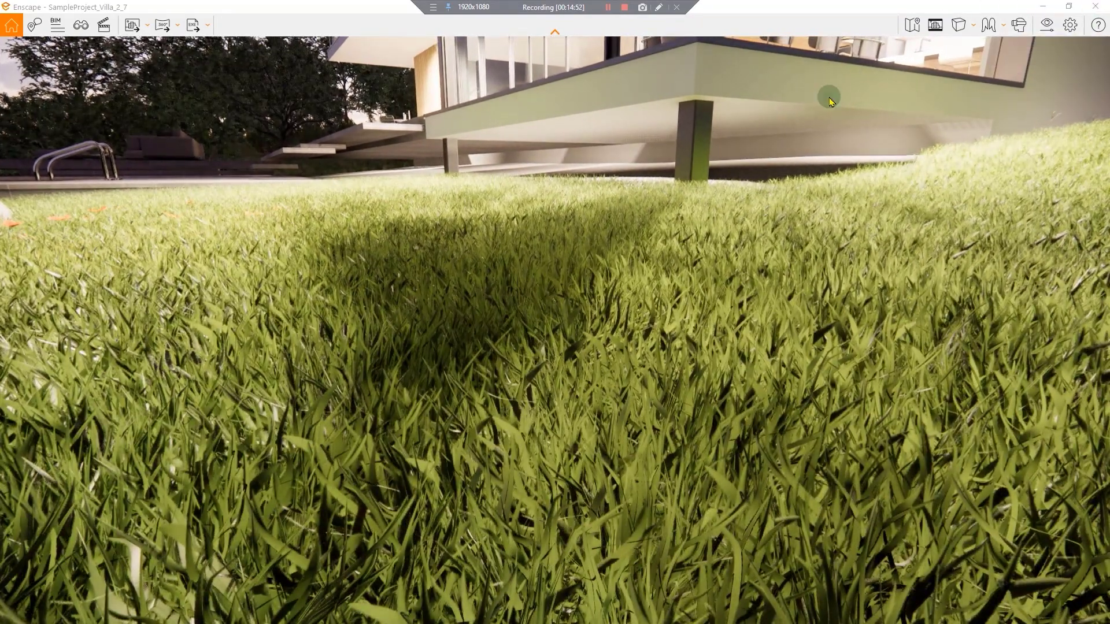
{"action": "left_click", "coordinate": [1051, 5]}
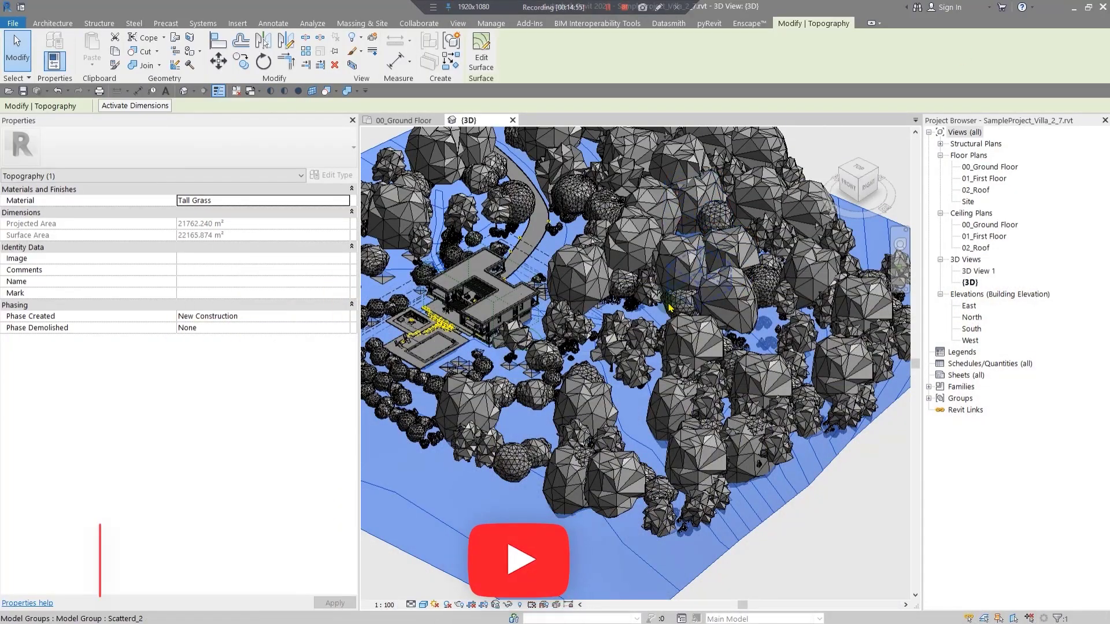
Step: Rename the topography's Tall Grass material to Wild Grass in the Material Browser and accept the change
{"action": "scroll", "coordinate": [671, 298], "scroll_direction": "down", "scroll_amount": 1}
{"action": "middle_click_drag", "start_coordinate": [494, 403], "coordinate": [611, 409]}
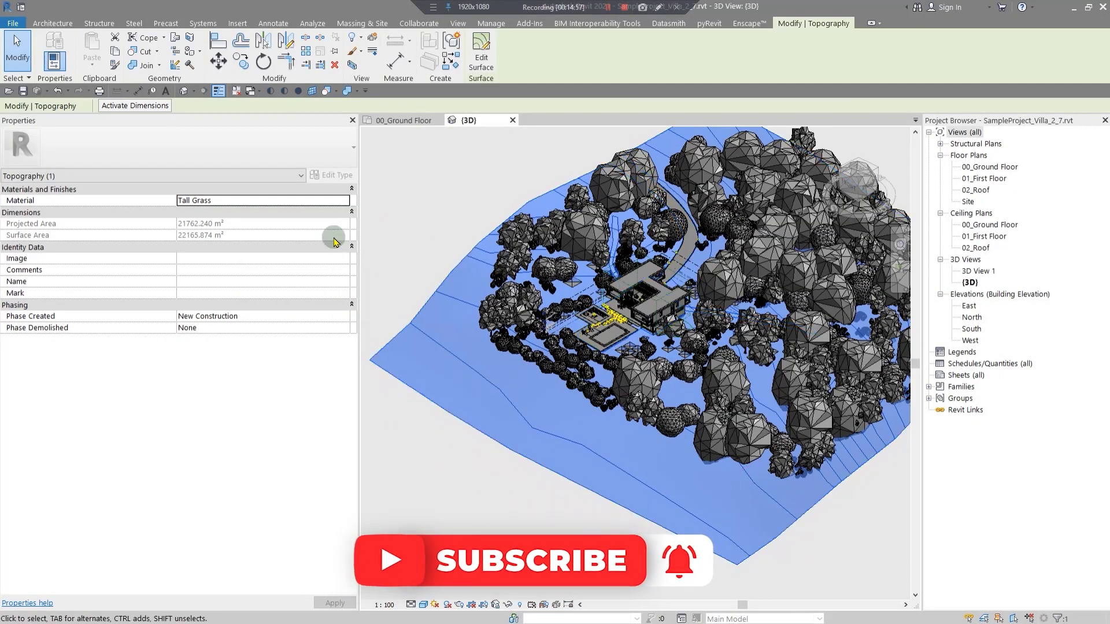
{"action": "left_click", "coordinate": [346, 201]}
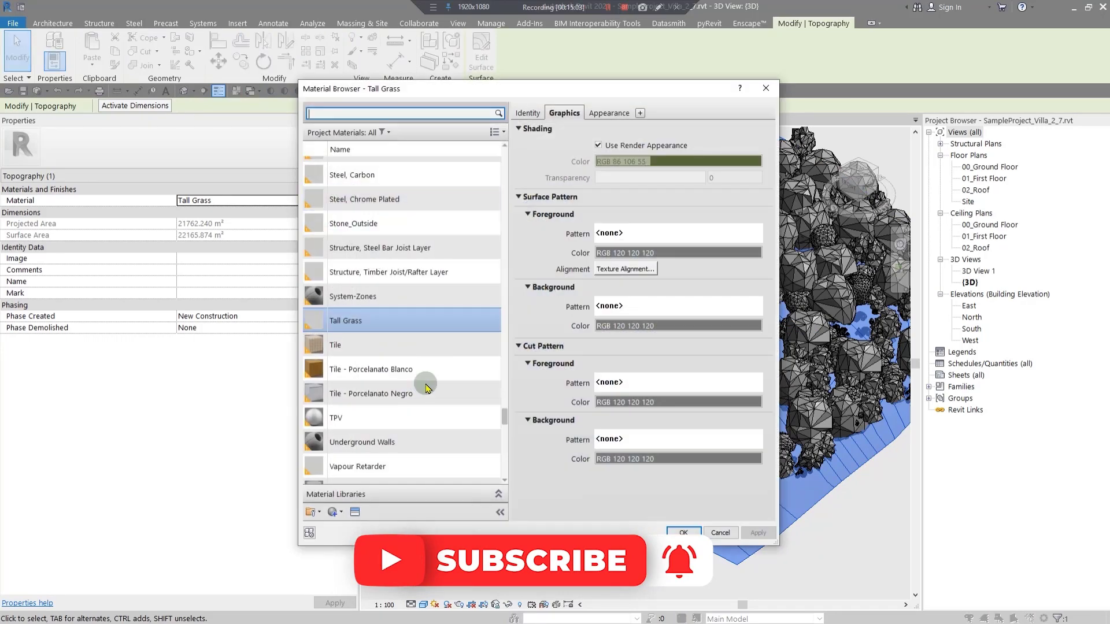
{"action": "right_click", "coordinate": [352, 323]}
{"action": "left_click", "coordinate": [383, 358]}
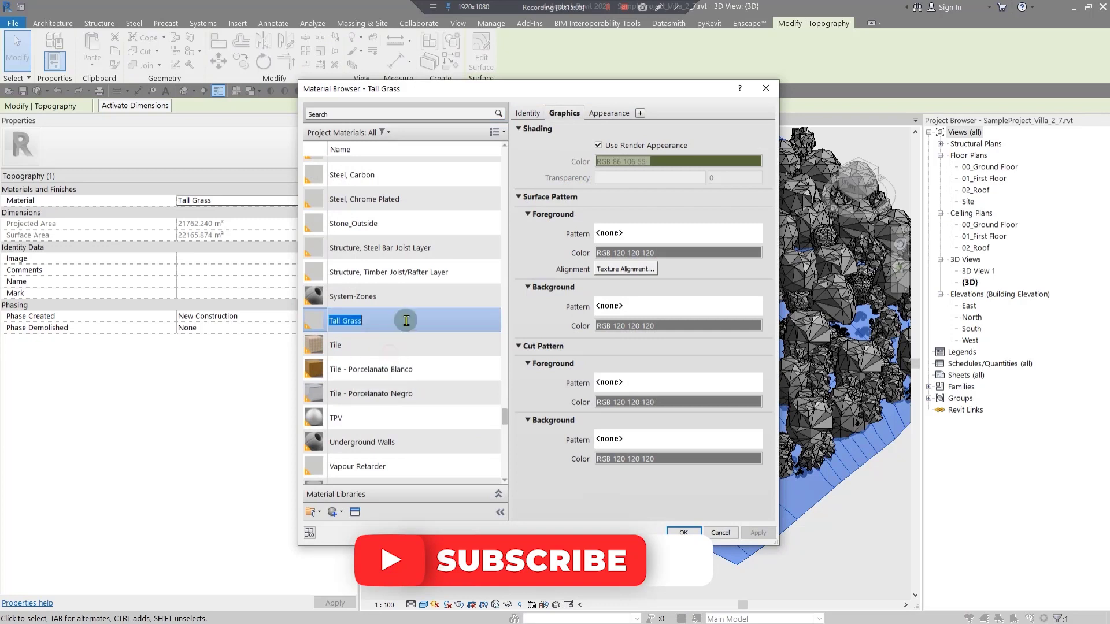
{"action": "double_click", "coordinate": [336, 321]}
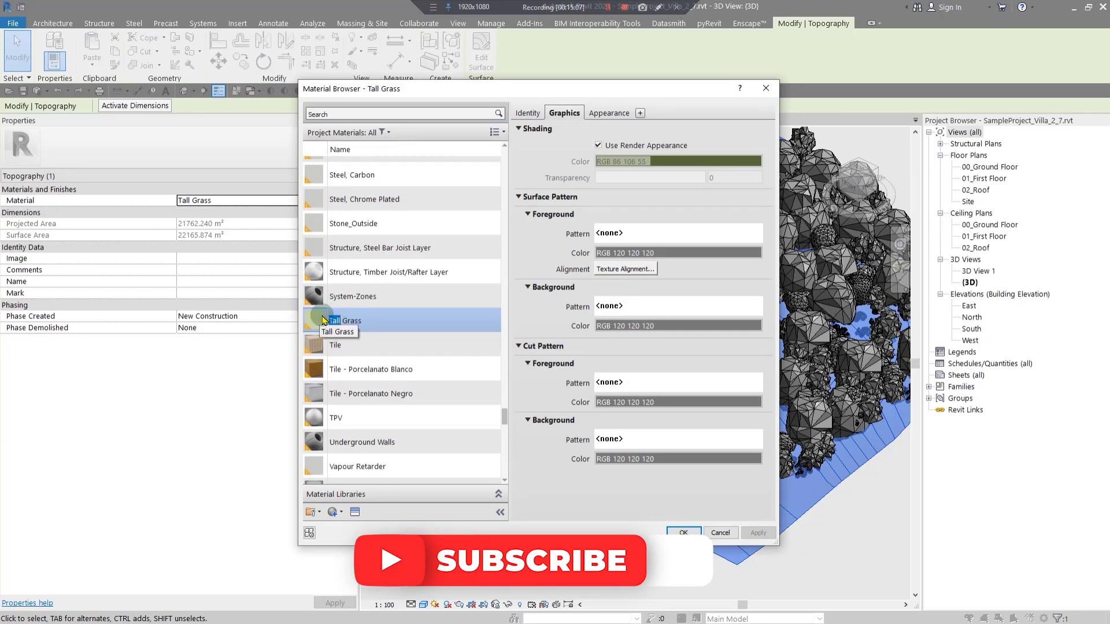
{"action": "type", "text": "Wild"}
{"action": "left_click", "coordinate": [627, 503]}
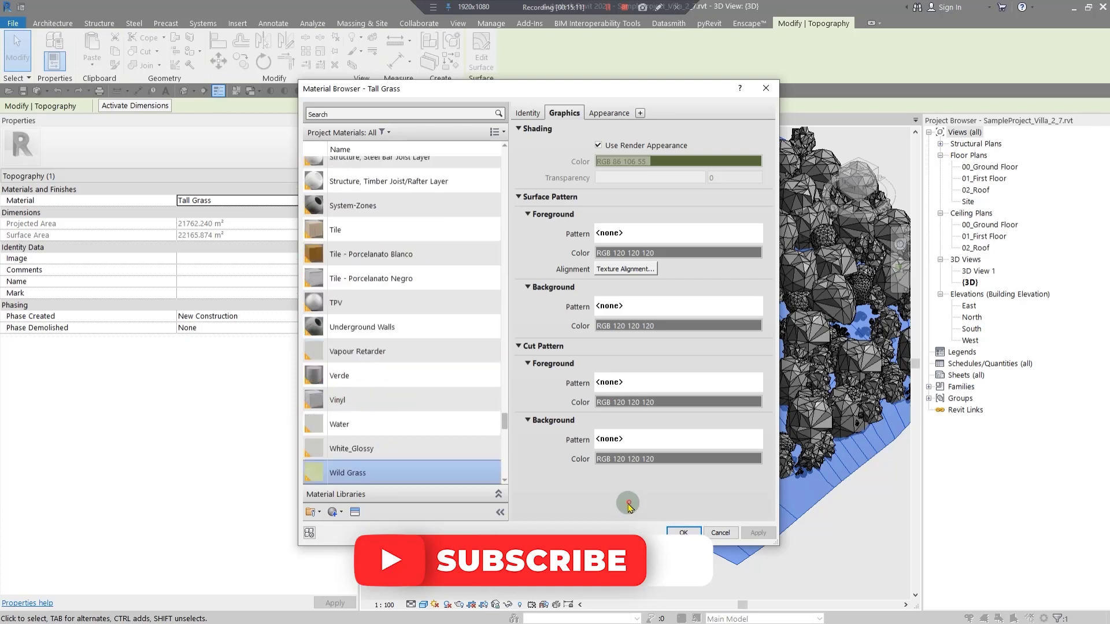
{"action": "left_click", "coordinate": [675, 531]}
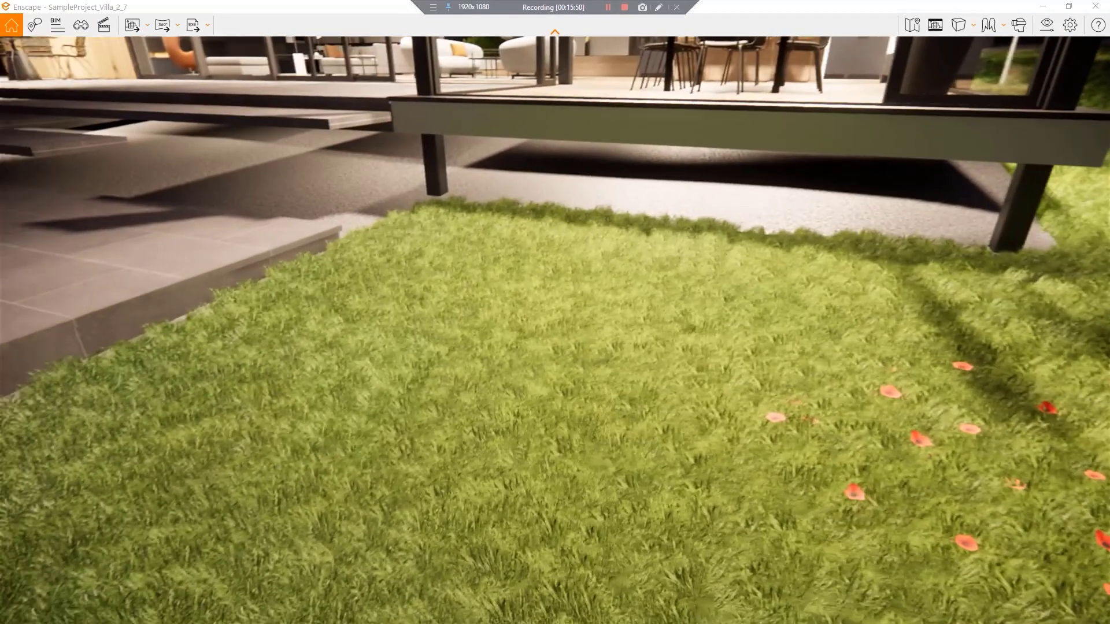
Step: Inspect the wild grass beside the villa in Enscape and compare it with the grass keyword examples on the Enscape knowledge base page
{"action": "left_click_drag", "start_coordinate": [0, 136], "coordinate": [557, 137]}
{"action": "double_click", "coordinate": [556, 130]}
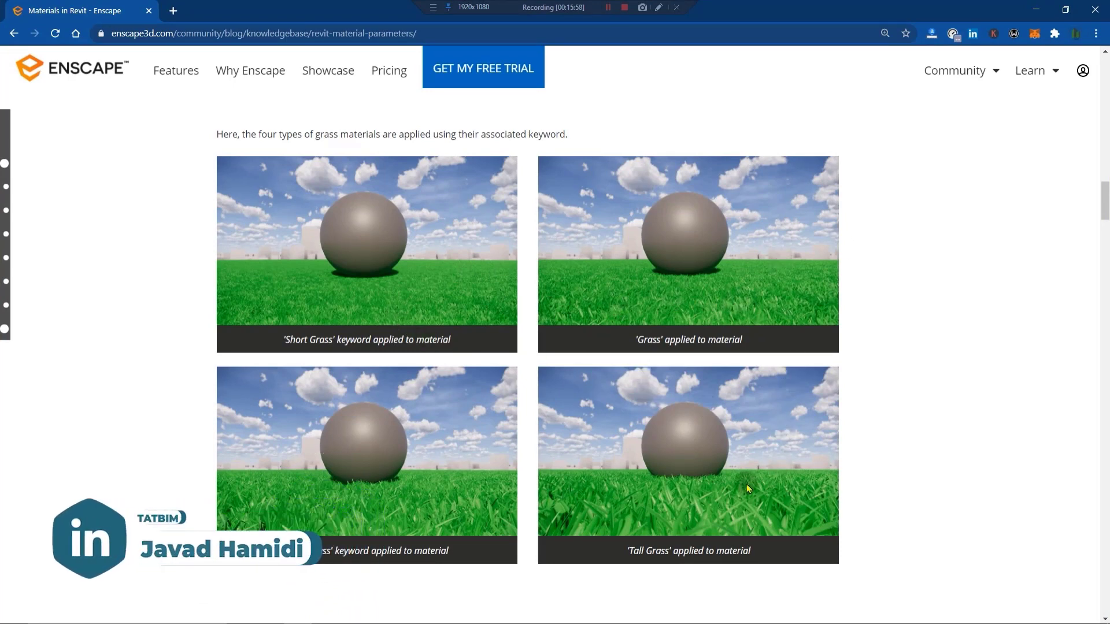
{"action": "left_click", "coordinate": [1036, 9]}
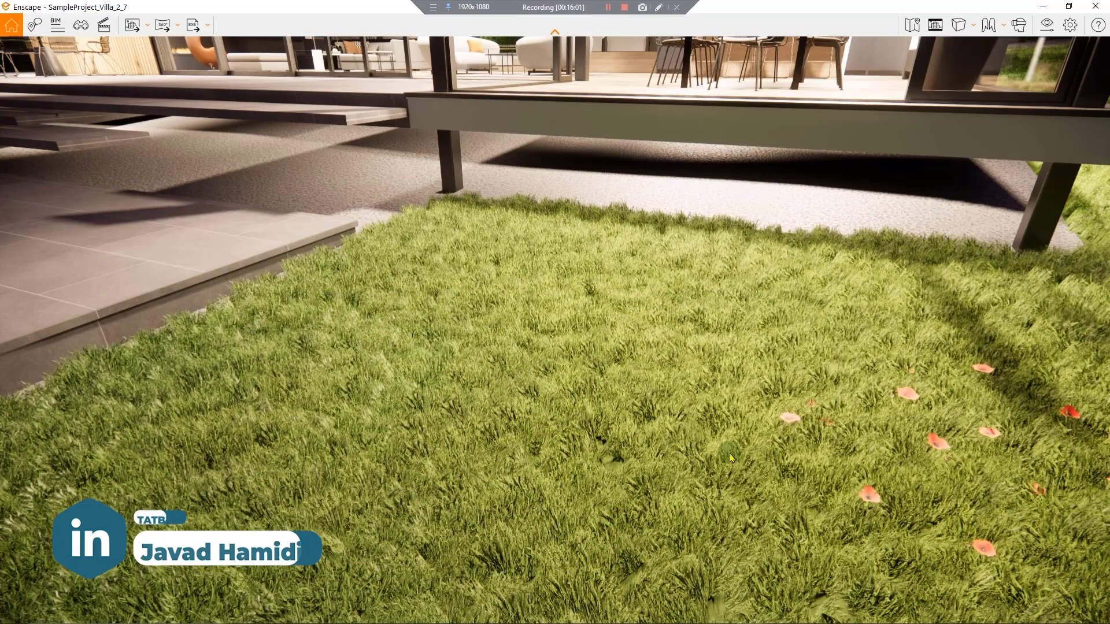
{"action": "left_click_drag", "start_coordinate": [730, 458], "coordinate": [699, 448]}
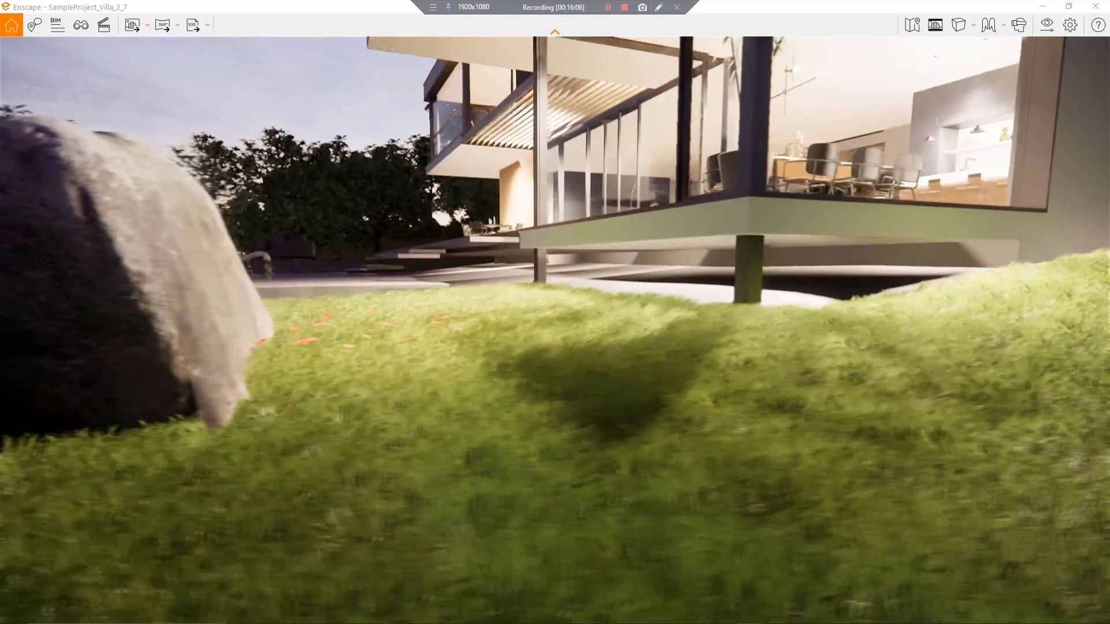